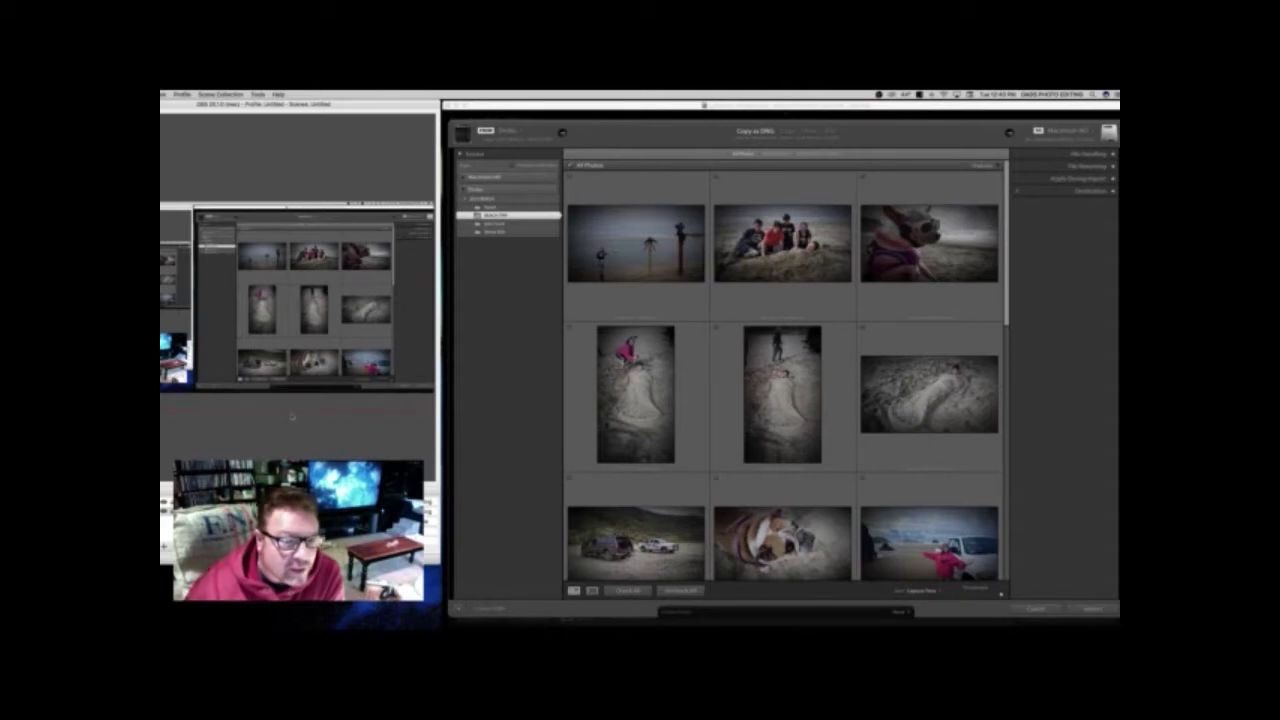
- Import the chosen beach photo as a DNG copy and open it in the Develop module
mouse_move(248, 415)
left_mouse_down()
mouse_move(243, 386)
mouse_move(257, 426)
mouse_move(256, 413)
left_mouse_up()
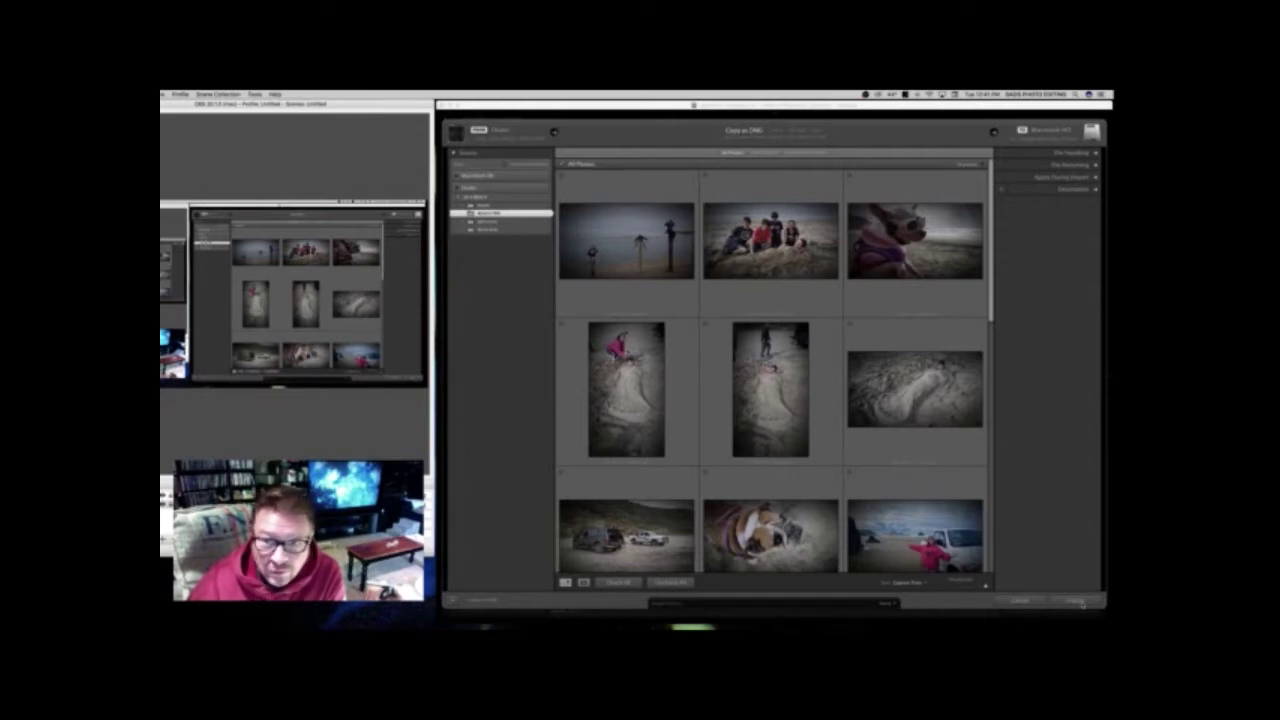
left_click(1081, 602)
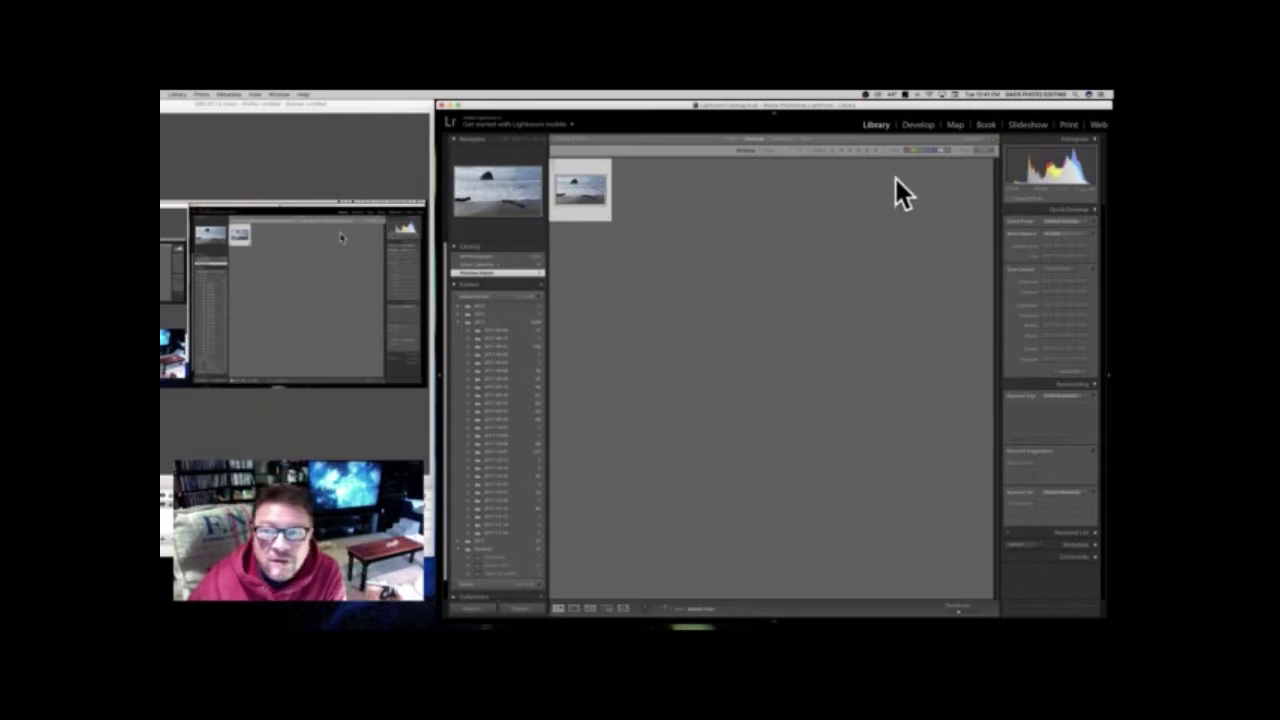
left_click(918, 125)
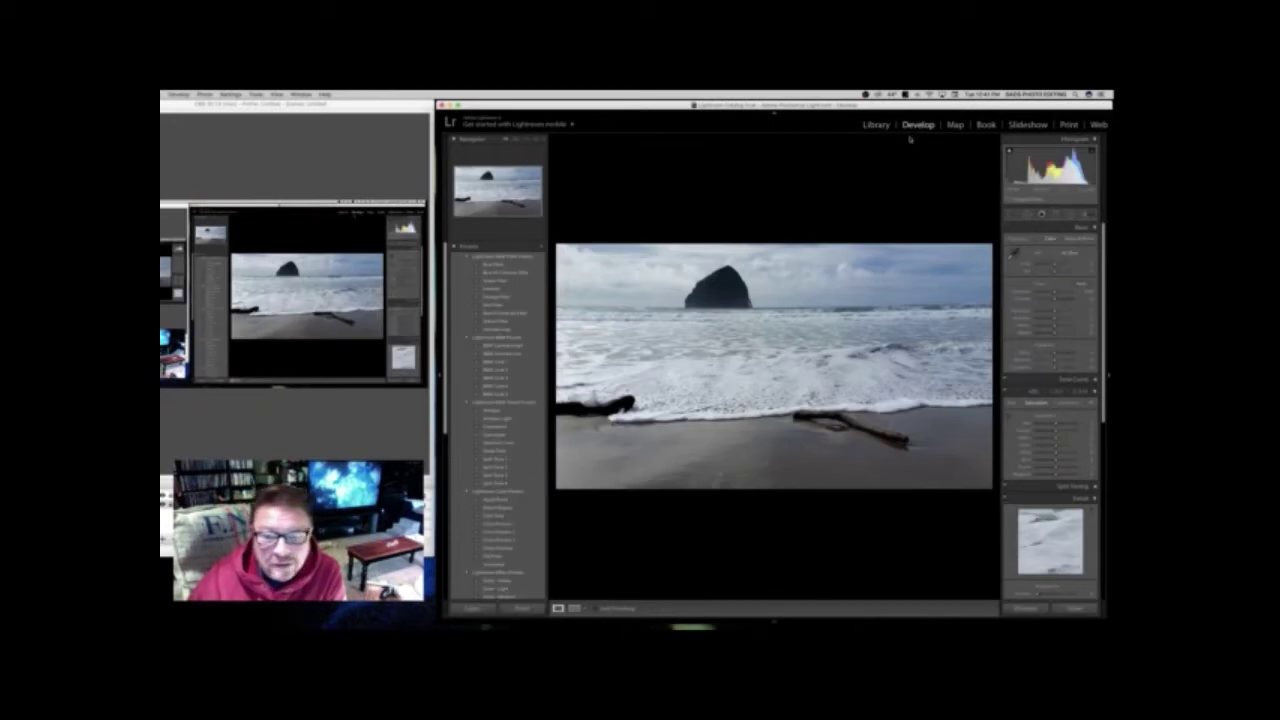
- Reposition and enlarge the Lightroom window so the beach photo is displayed at a larger size
left_click_drag(773, 113, 648, 111)
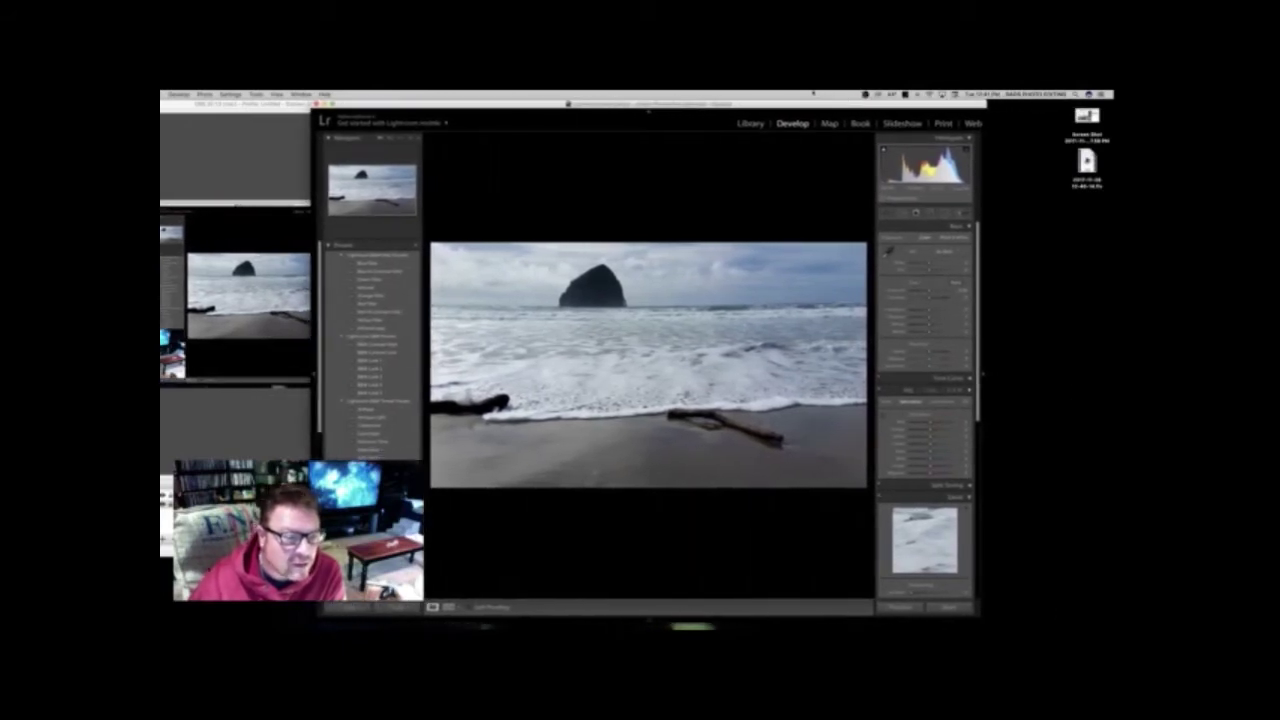
key("super+Tab")
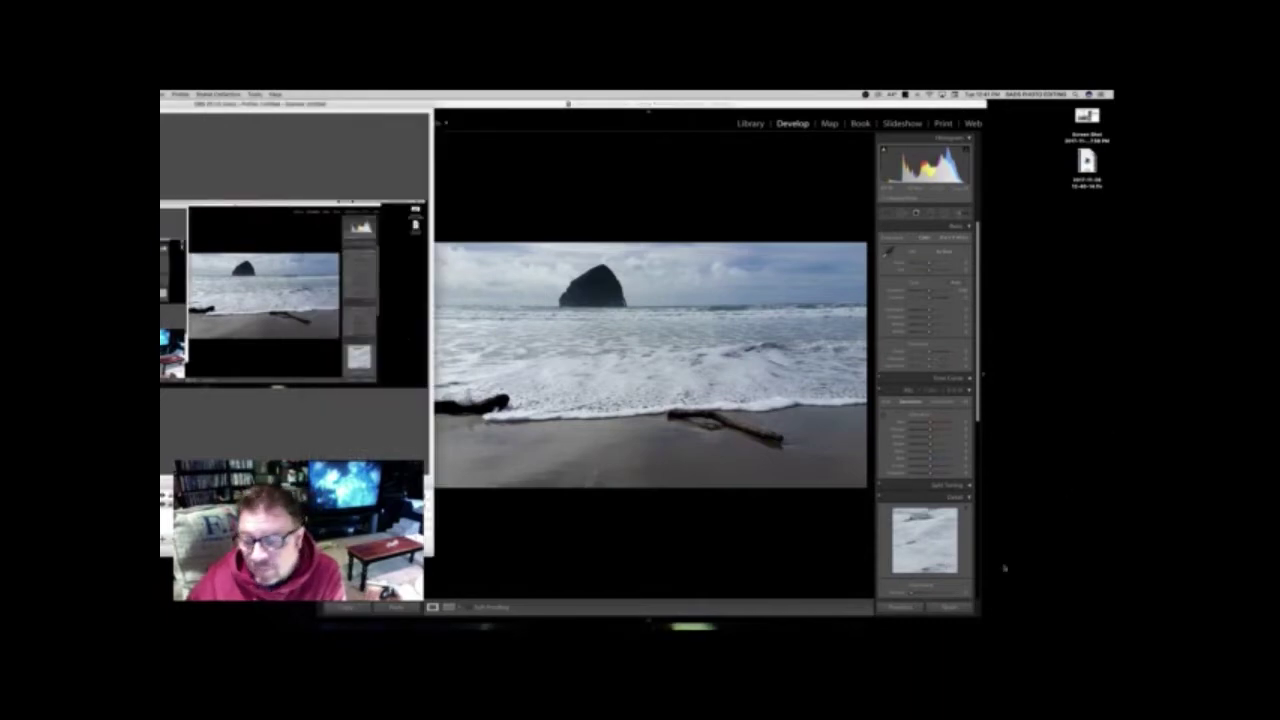
left_click(982, 618)
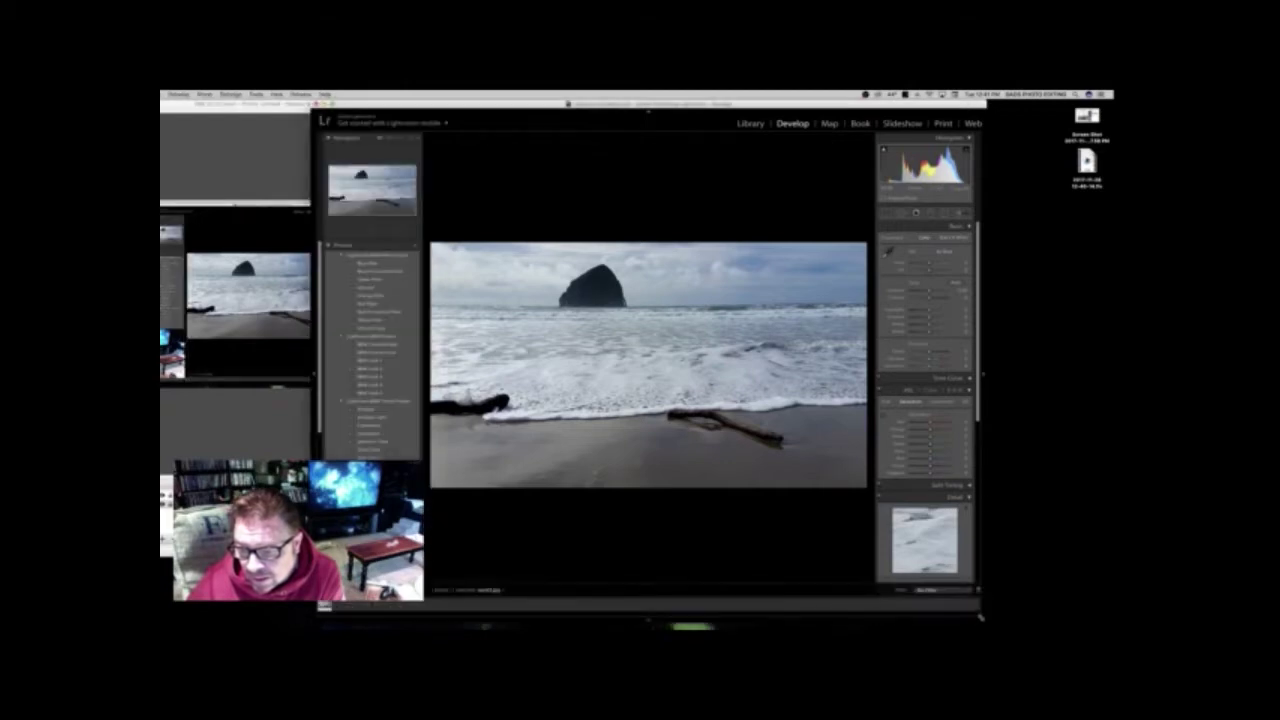
left_click_drag(982, 618, 1103, 627)
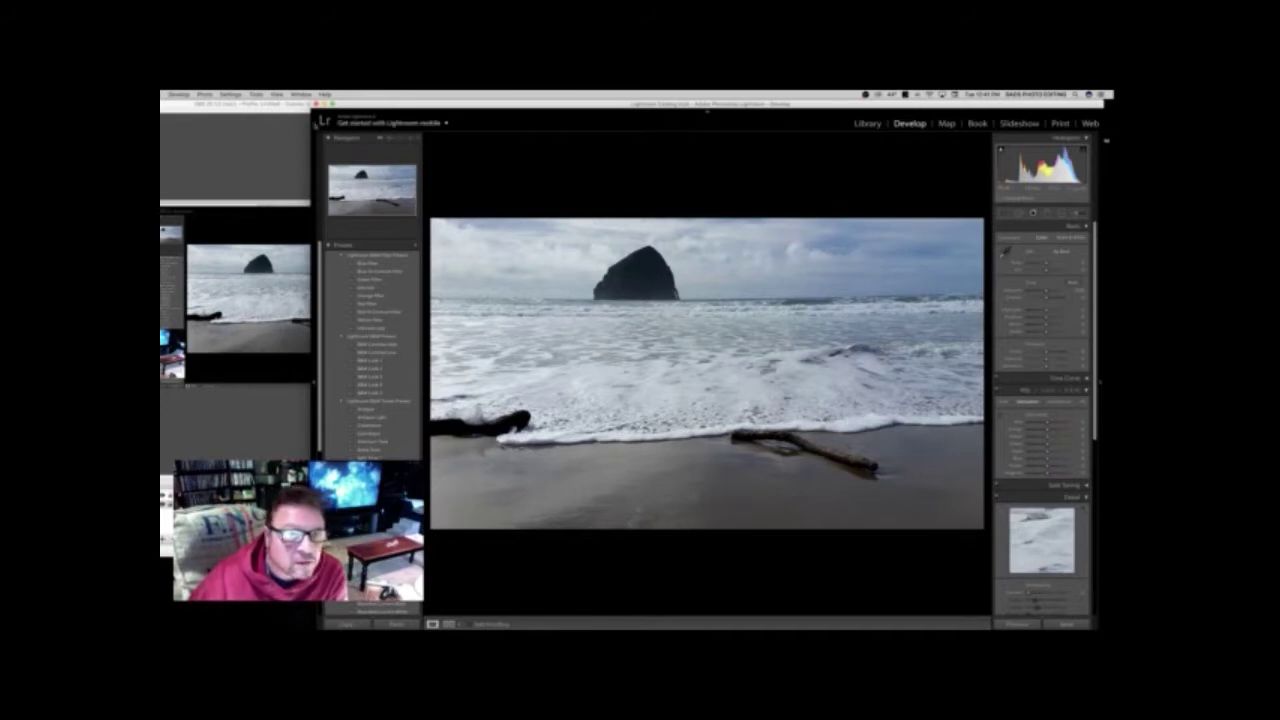
mouse_move(368, 106)
left_mouse_down()
mouse_move(258, 104)
mouse_move(369, 106)
left_mouse_up()
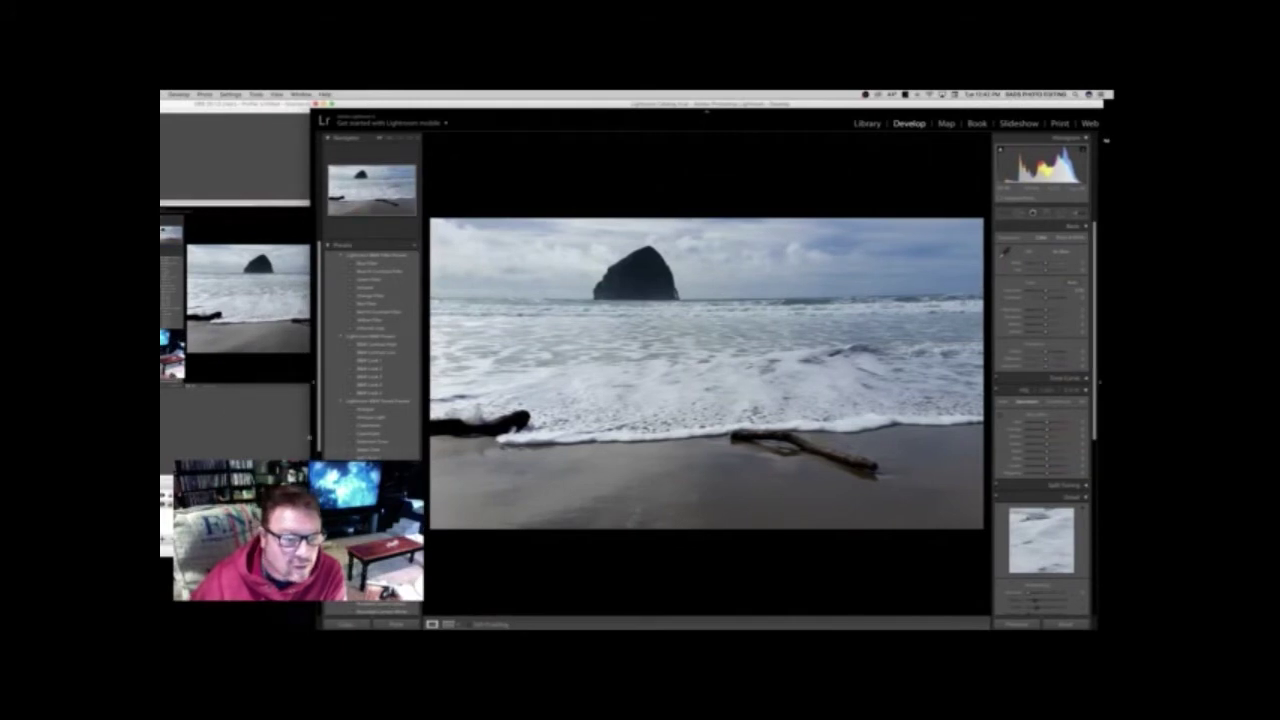
mouse_move(311, 437)
left_mouse_down()
mouse_move(220, 440)
mouse_move(310, 440)
left_mouse_up()
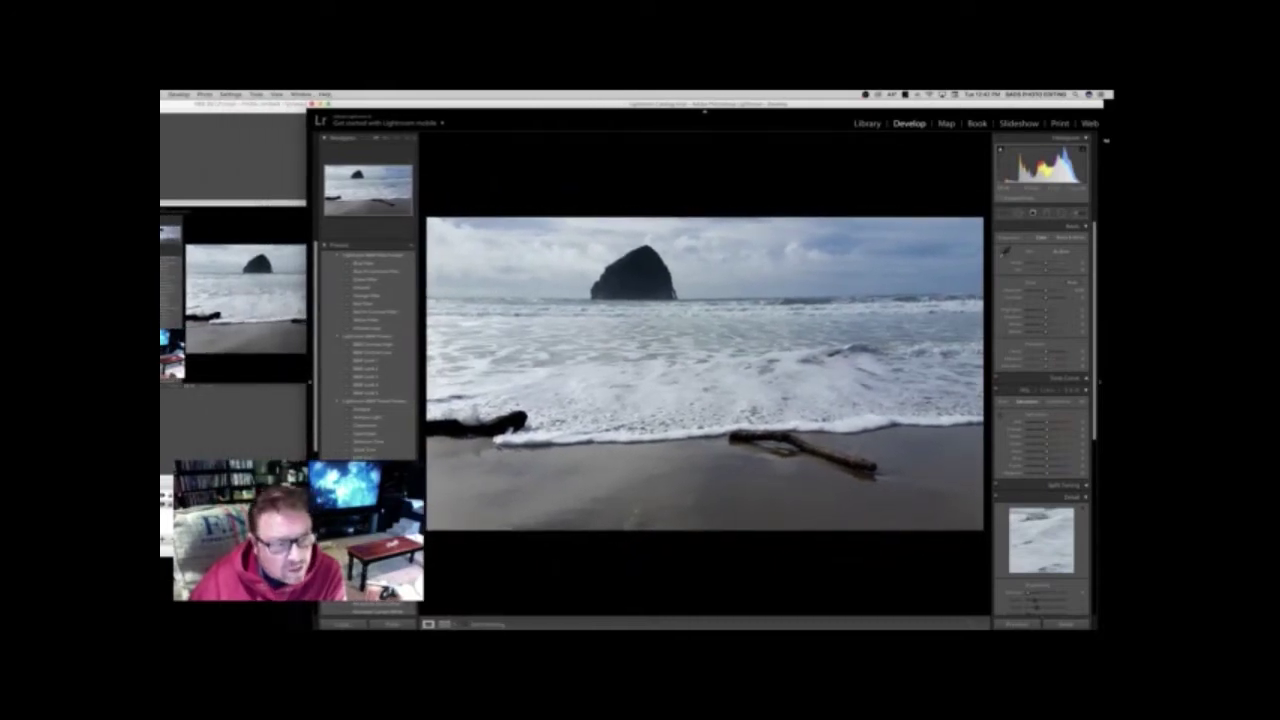
key("super+Tab")
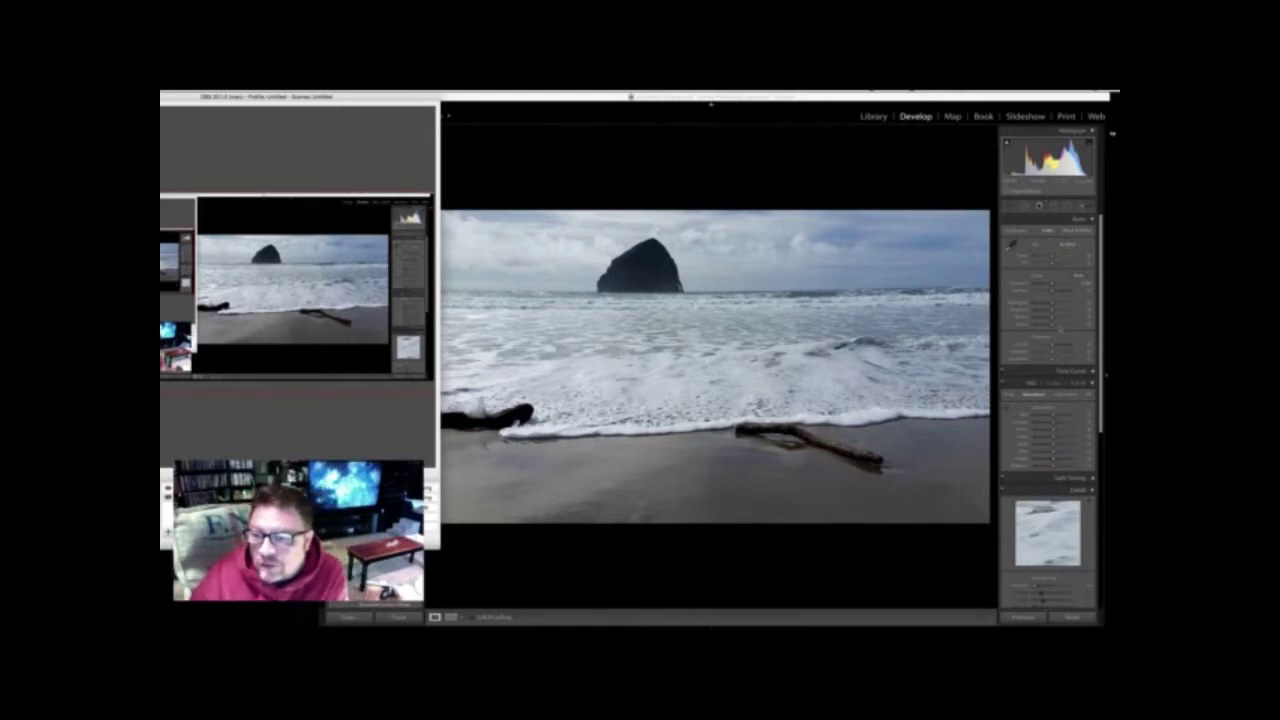
- Raise the exposure slightly to brighten the beach photo
left_click(1053, 287)
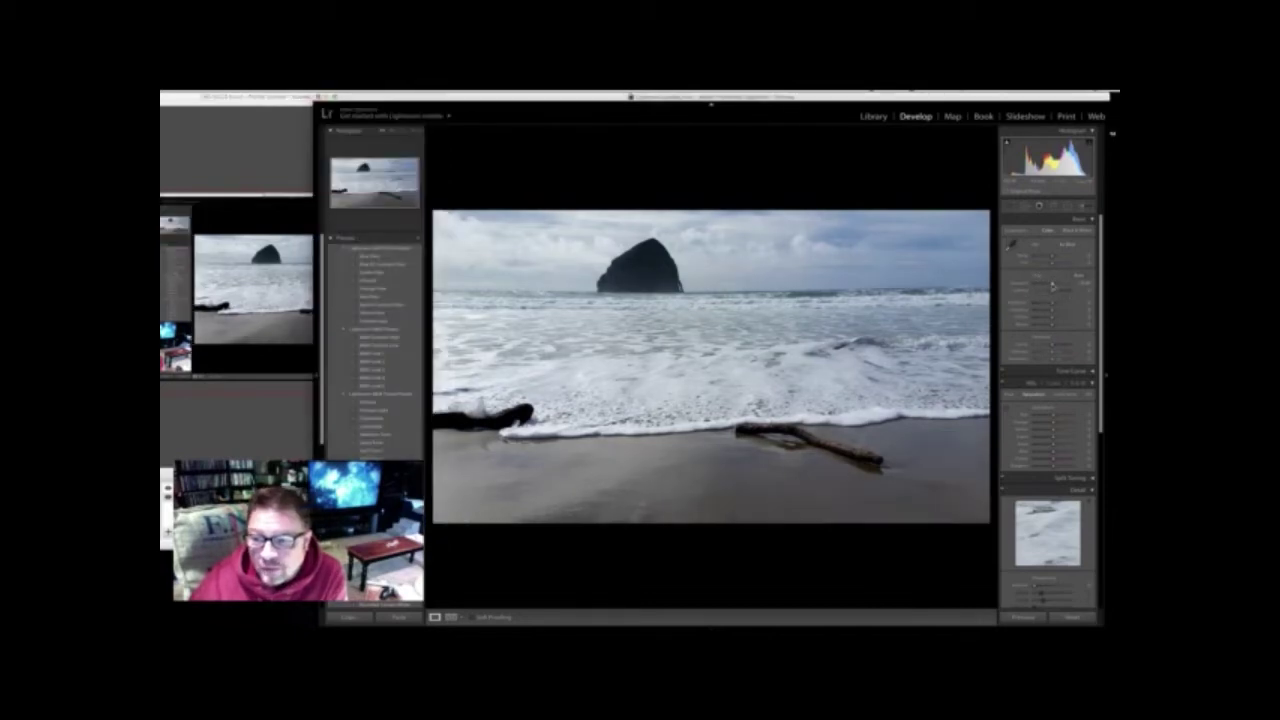
mouse_move(1053, 287)
left_mouse_down()
mouse_move(1064, 285)
mouse_move(1052, 286)
left_mouse_up()
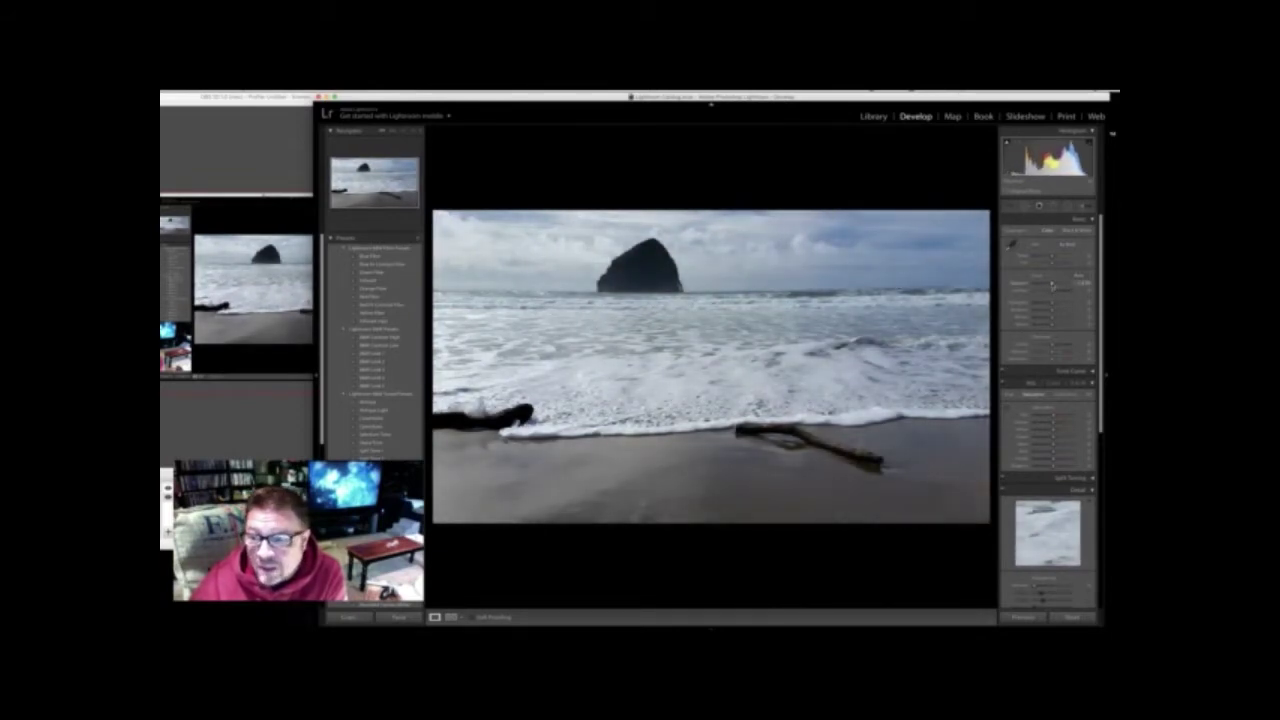
left_click_drag(1052, 286, 1054, 285)
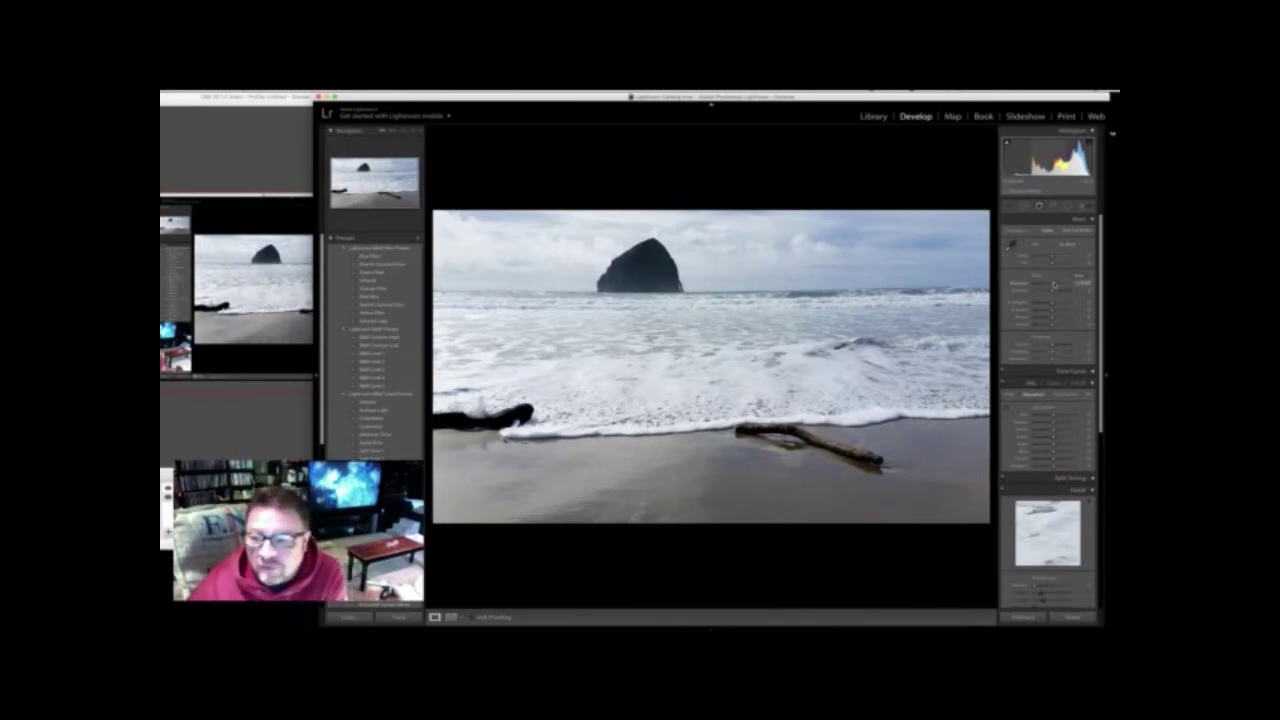
- Fine-tune the photo's contrast with a slight increase
mouse_move(1053, 292)
left_mouse_down()
mouse_move(1069, 289)
mouse_move(1057, 291)
left_mouse_up()
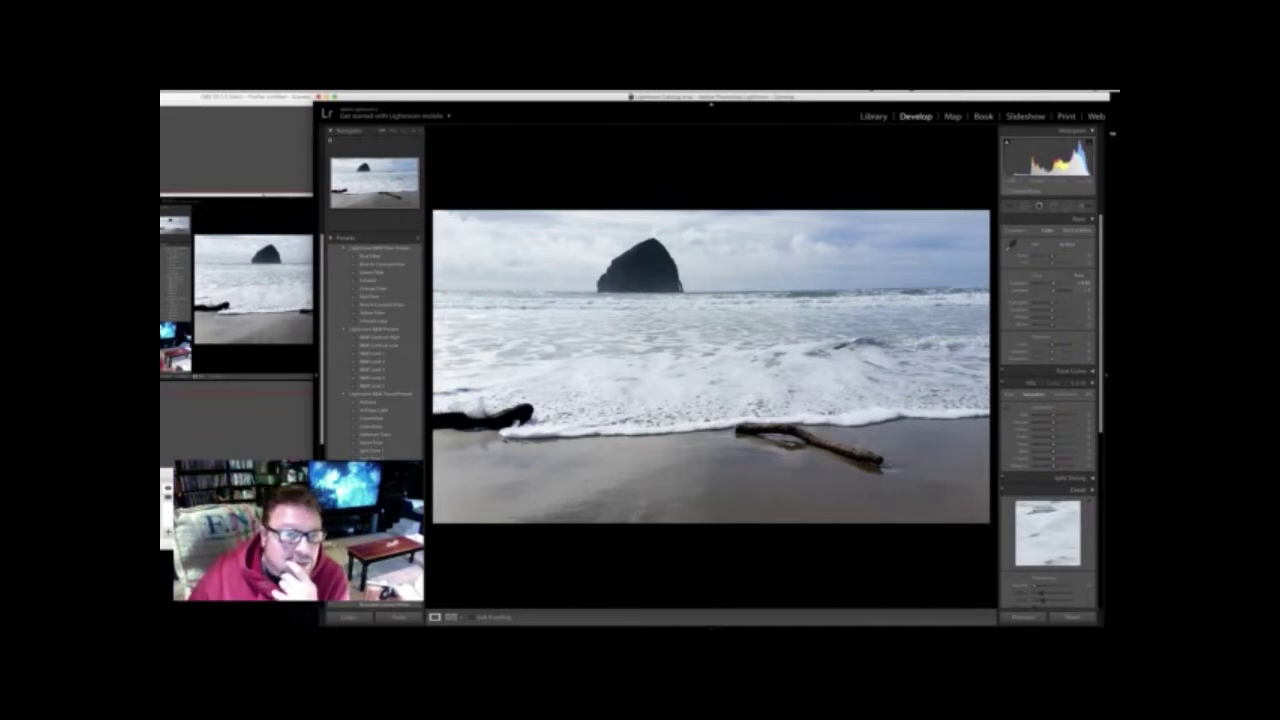
left_click(270, 430)
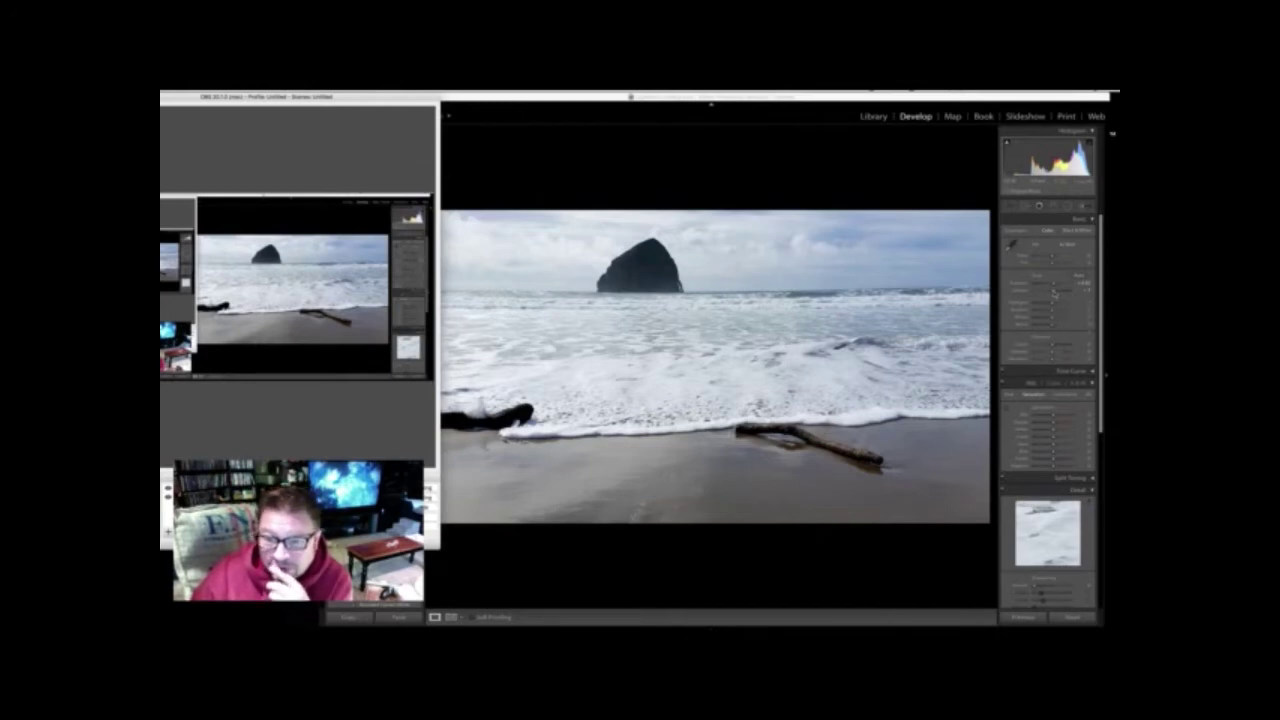
left_click_drag(1054, 293, 1053, 293)
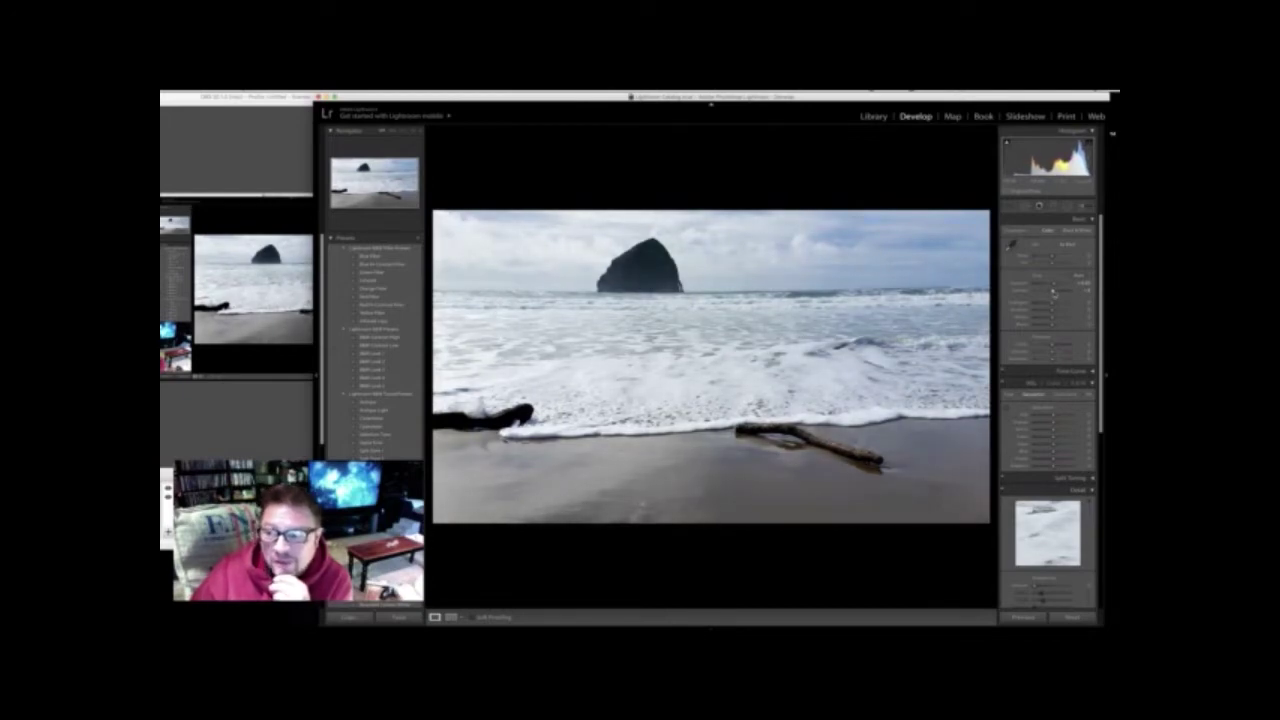
left_click_drag(1053, 293, 1055, 293)
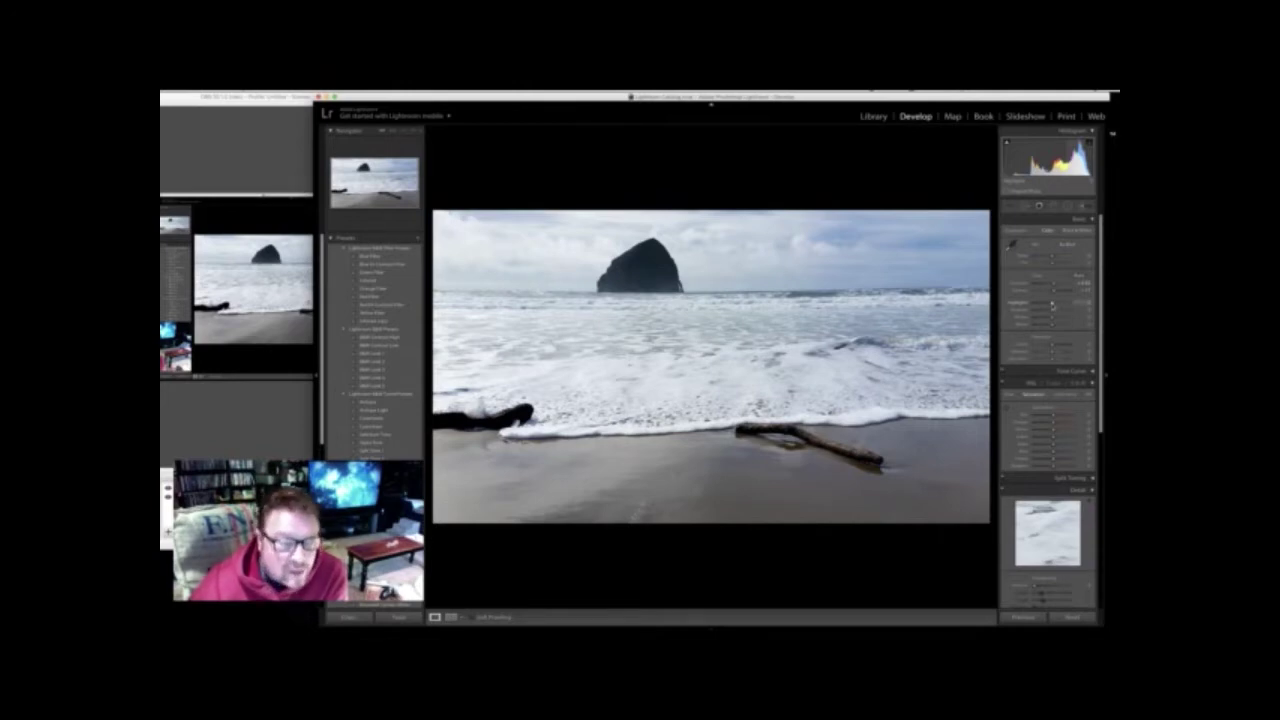
- Try brighter highlights, then settle them slightly below zero, and test a strong lift of the shadows
mouse_move(1052, 306)
left_mouse_down()
mouse_move(1022, 305)
mouse_move(1072, 302)
left_mouse_up()
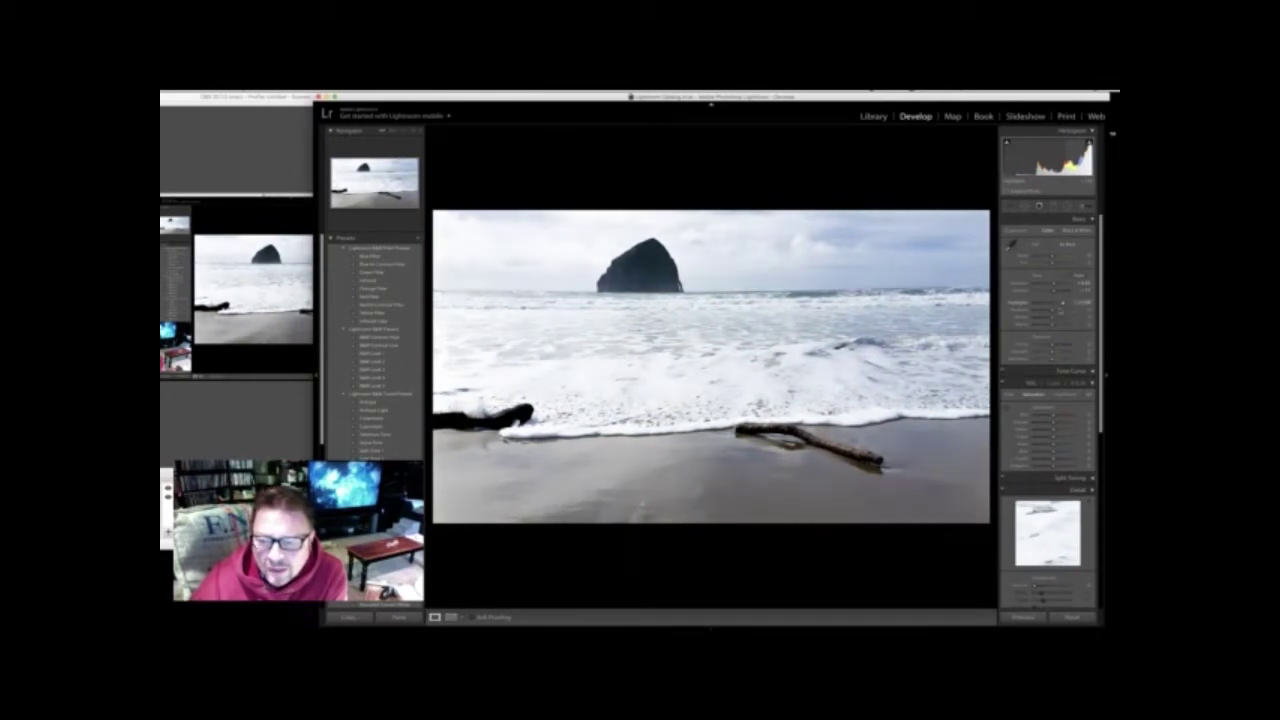
mouse_move(1061, 304)
left_mouse_down()
mouse_move(1031, 307)
mouse_move(1047, 303)
left_mouse_up()
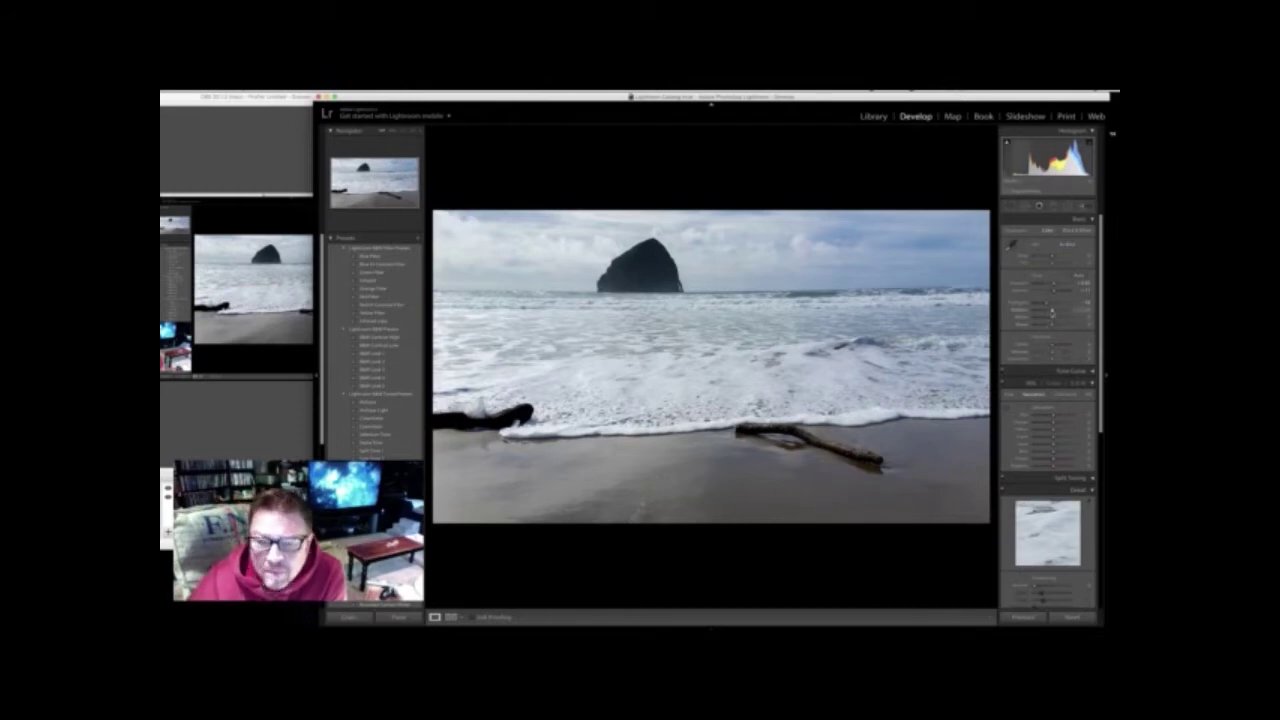
left_click_drag(1051, 312, 1074, 311)
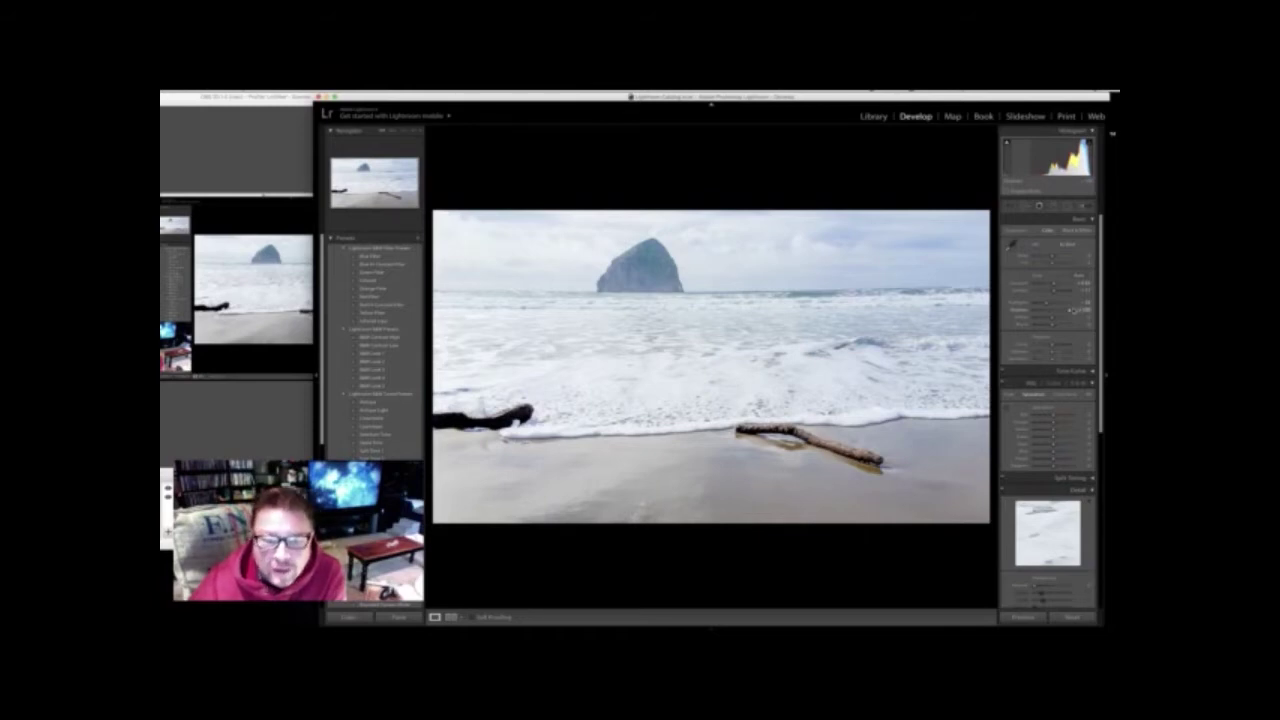
- Raise the whites moderately to brighten the surf and lower the blacks slightly to deepen the dark areas
mouse_move(1074, 311)
left_mouse_down()
mouse_move(1049, 313)
mouse_move(1070, 316)
left_mouse_up()
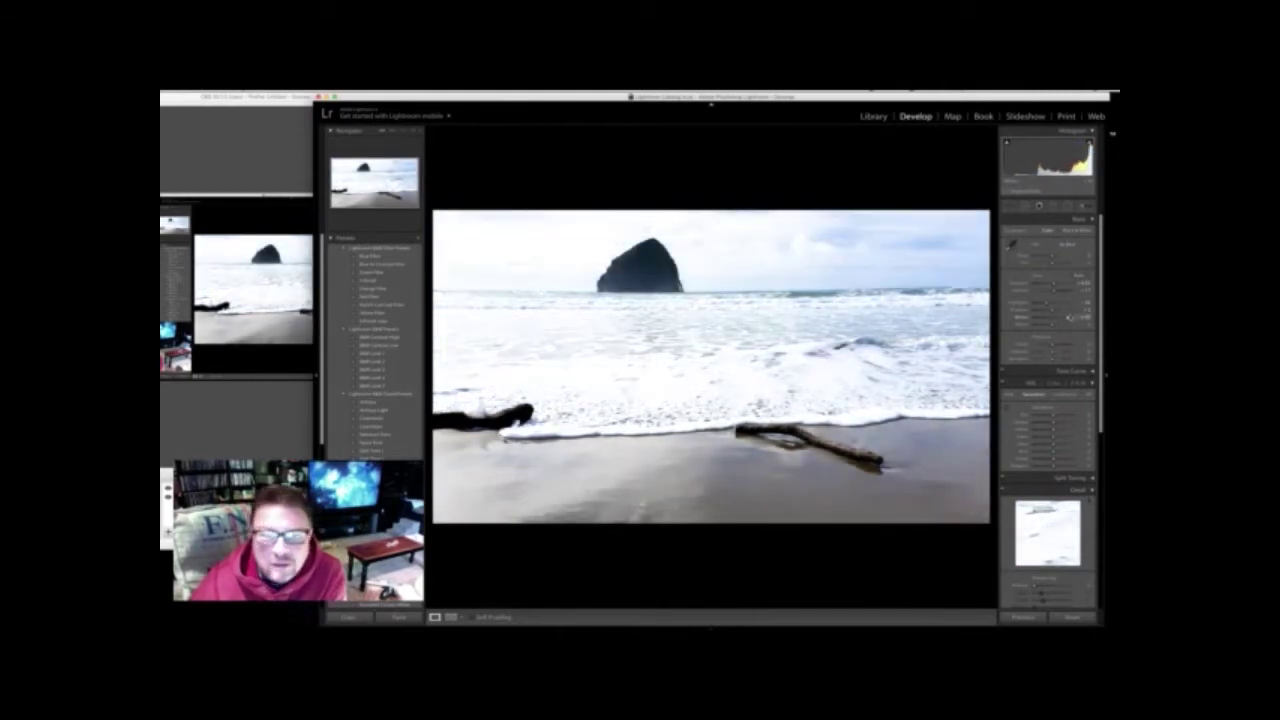
left_click(165, 93)
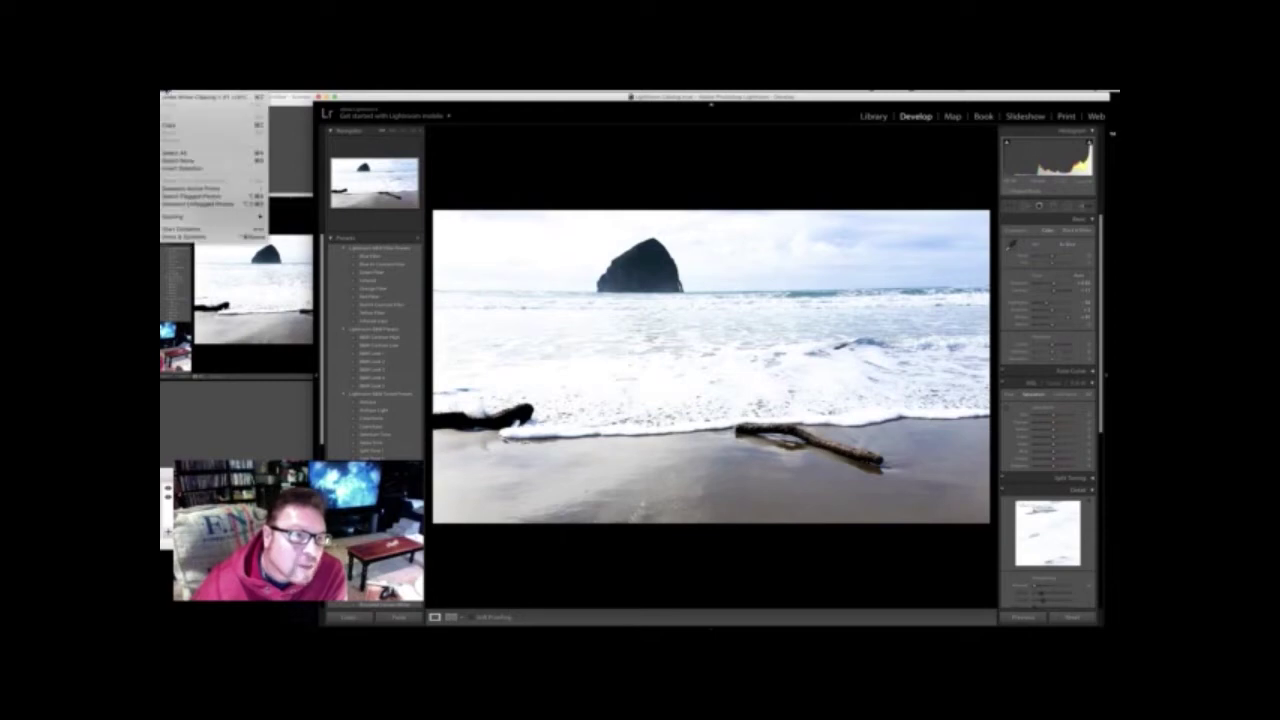
left_click(170, 101)
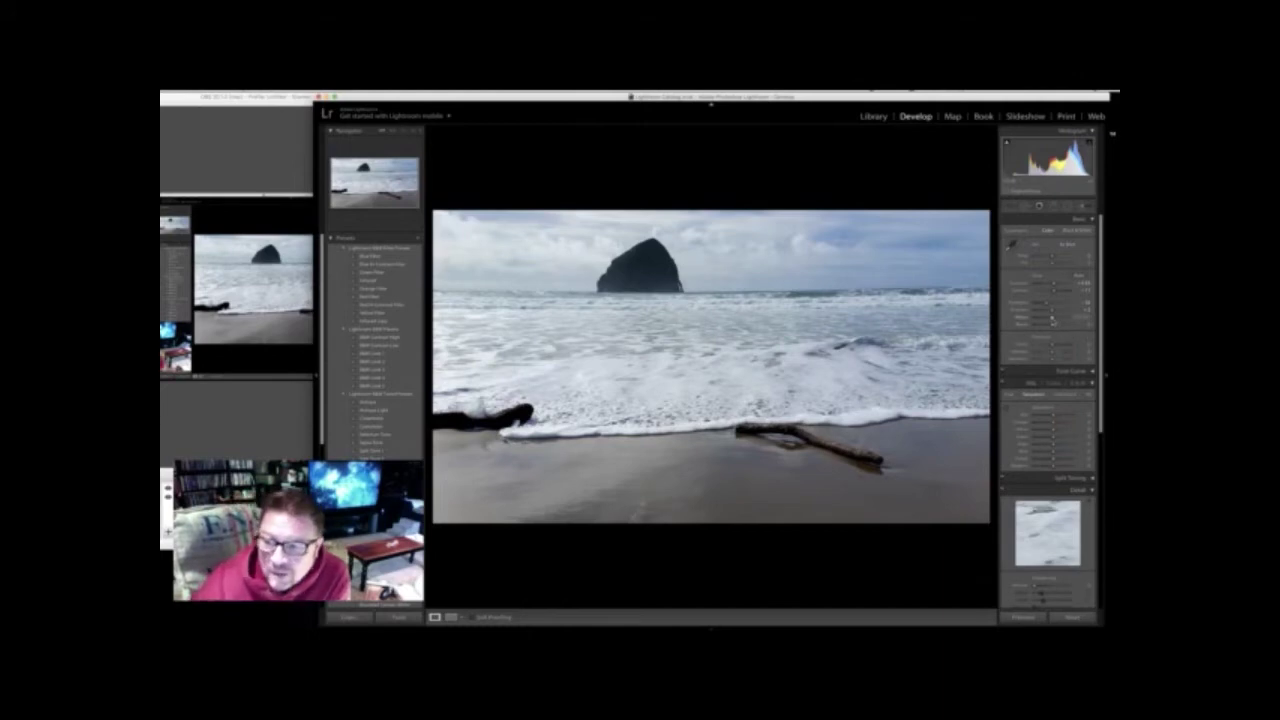
mouse_move(1052, 318)
left_mouse_down()
mouse_move(1065, 316)
mouse_move(1054, 324)
left_mouse_up()
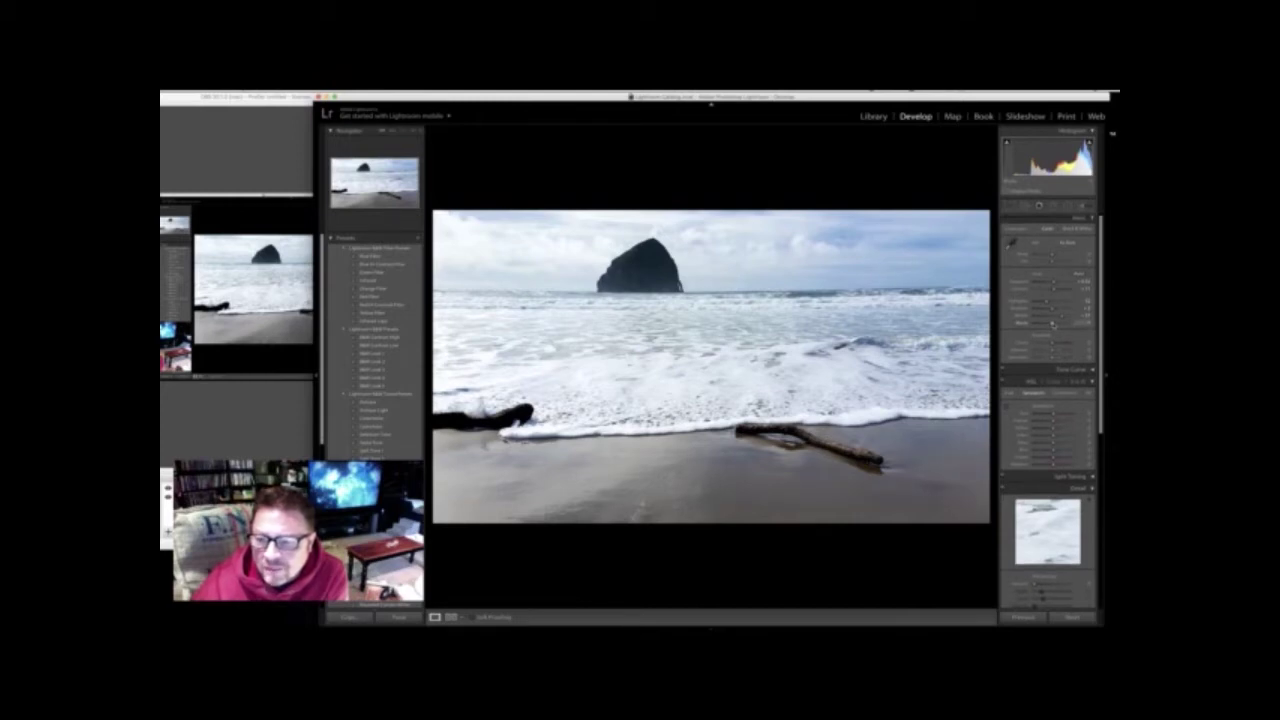
mouse_move(1052, 322)
left_mouse_down()
mouse_move(1068, 323)
mouse_move(1046, 323)
left_mouse_up()
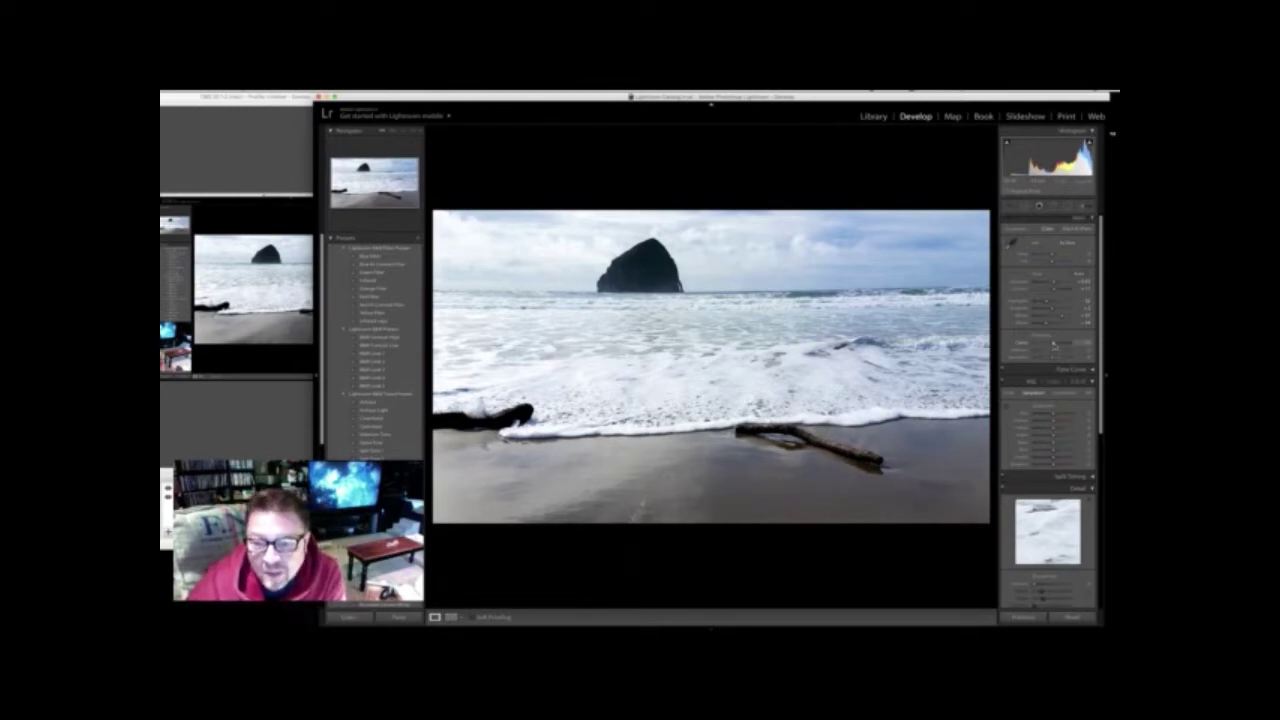
- Lower the clarity slightly below zero to soften the seascape
mouse_move(1053, 342)
left_mouse_down()
mouse_move(1068, 343)
mouse_move(1035, 343)
mouse_move(1065, 345)
mouse_move(1051, 349)
left_mouse_up()
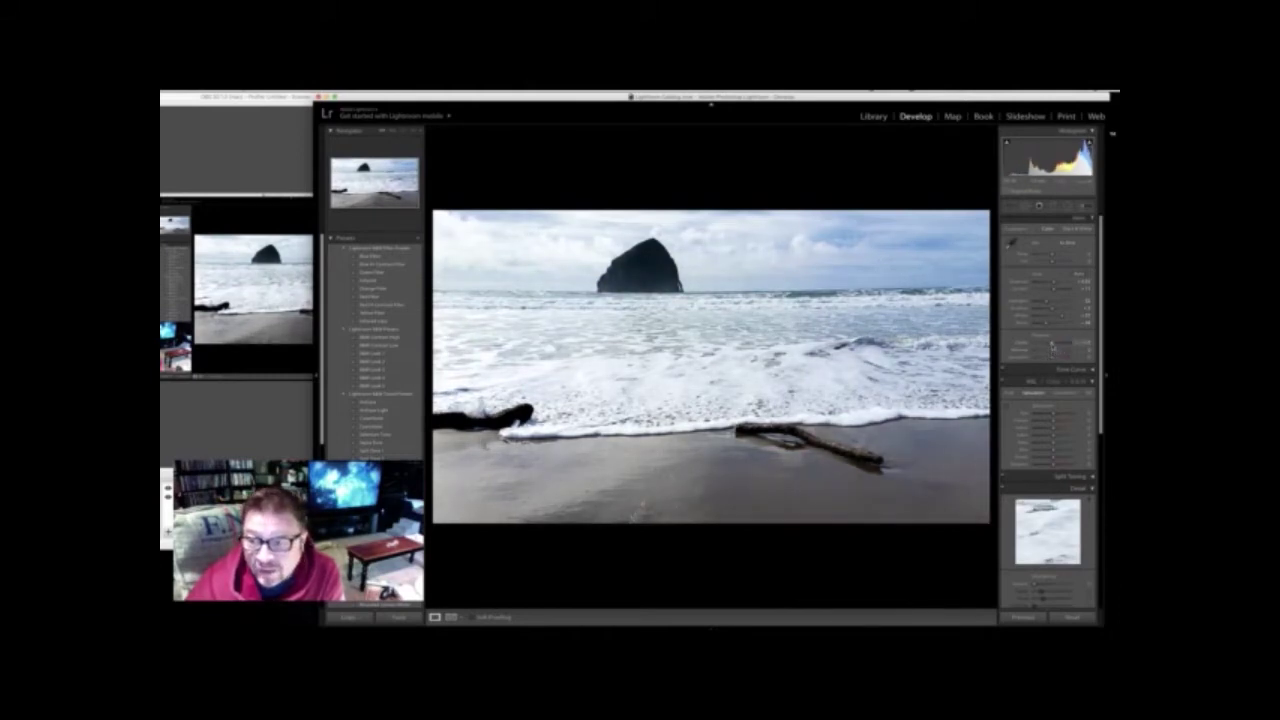
left_click_drag(1047, 344, 1045, 343)
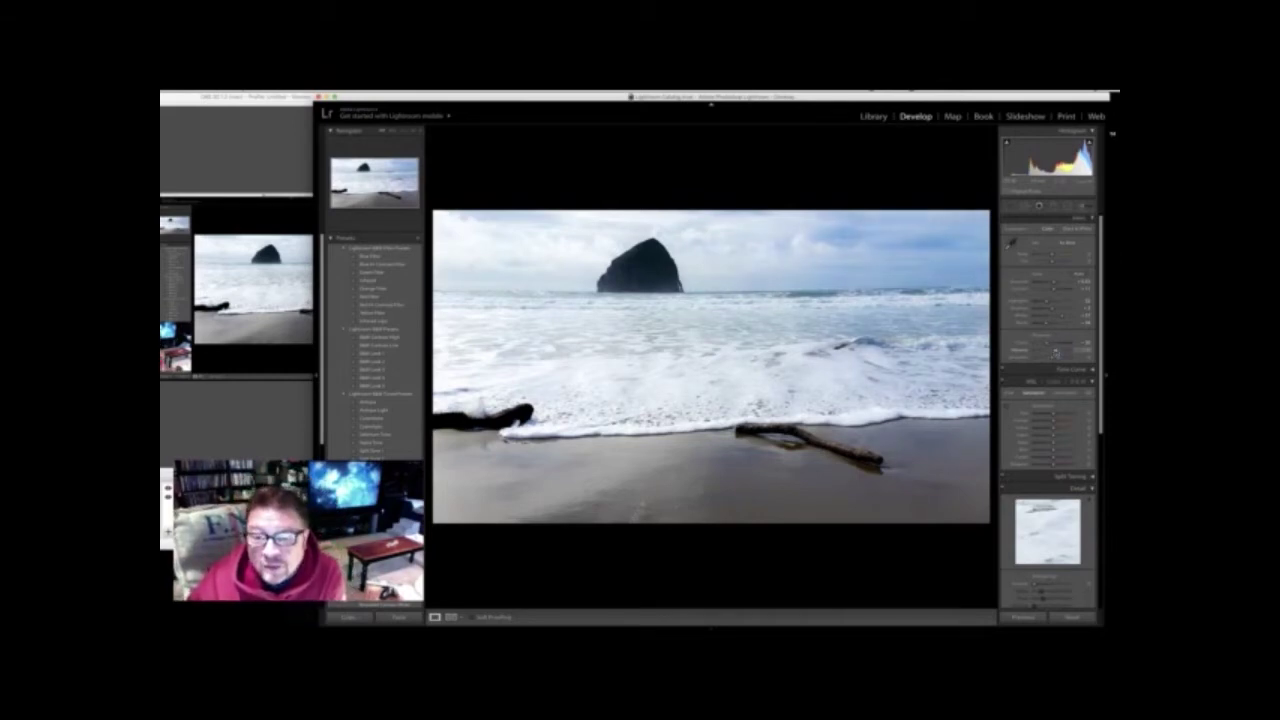
- Increase the vibrance and add a small amount of saturation to strengthen the blues in sky and water
left_click_drag(1056, 352, 1062, 350)
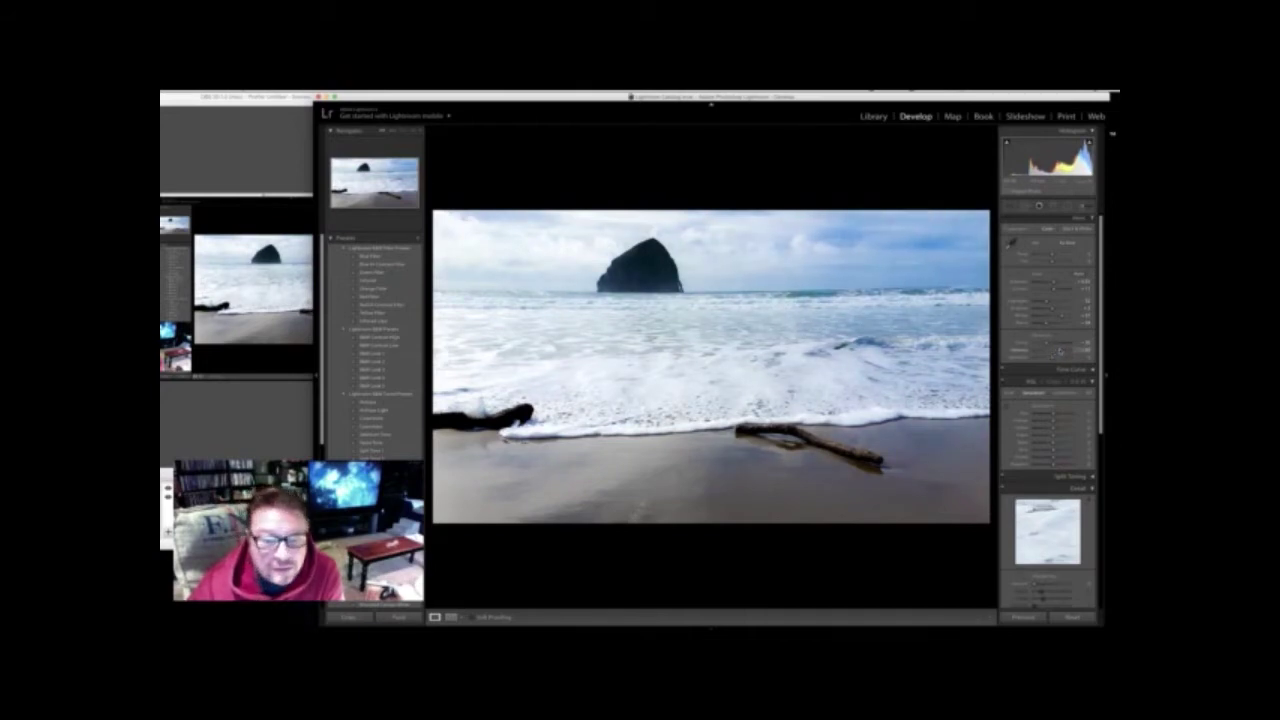
scroll(1059, 351, "down", 1)
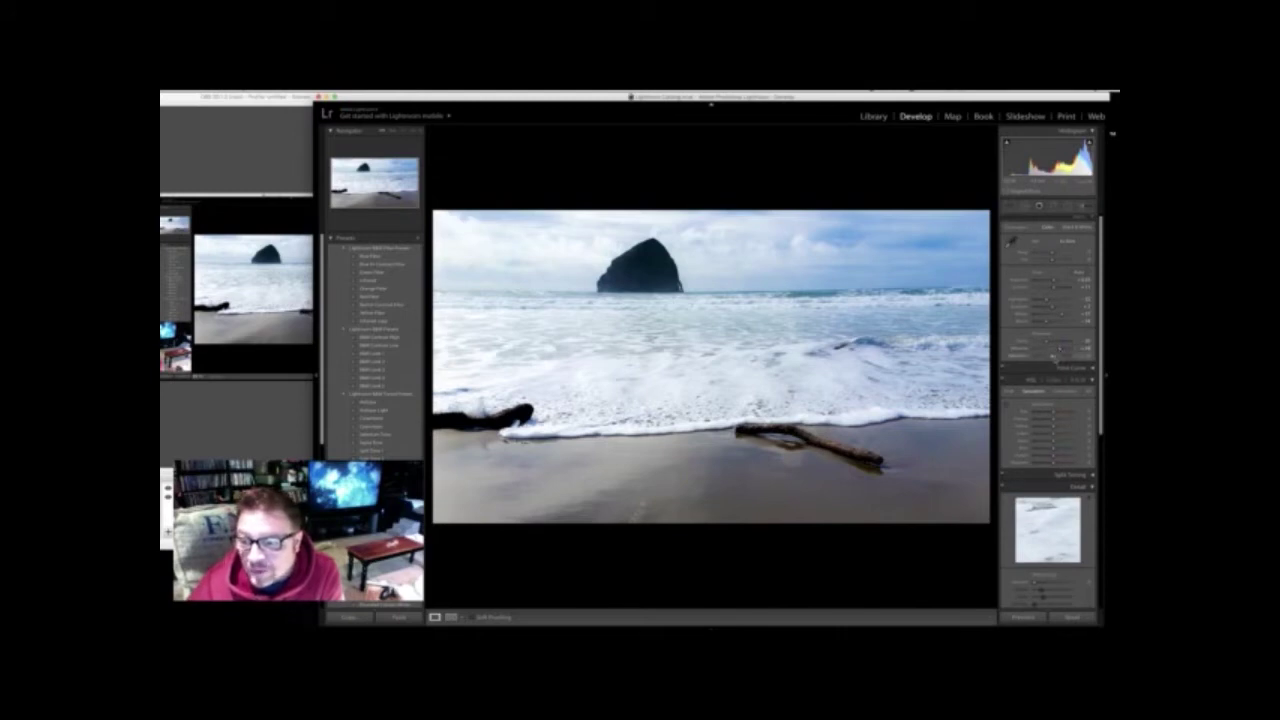
mouse_move(1052, 357)
left_mouse_down()
mouse_move(1083, 354)
mouse_move(1057, 357)
left_mouse_up()
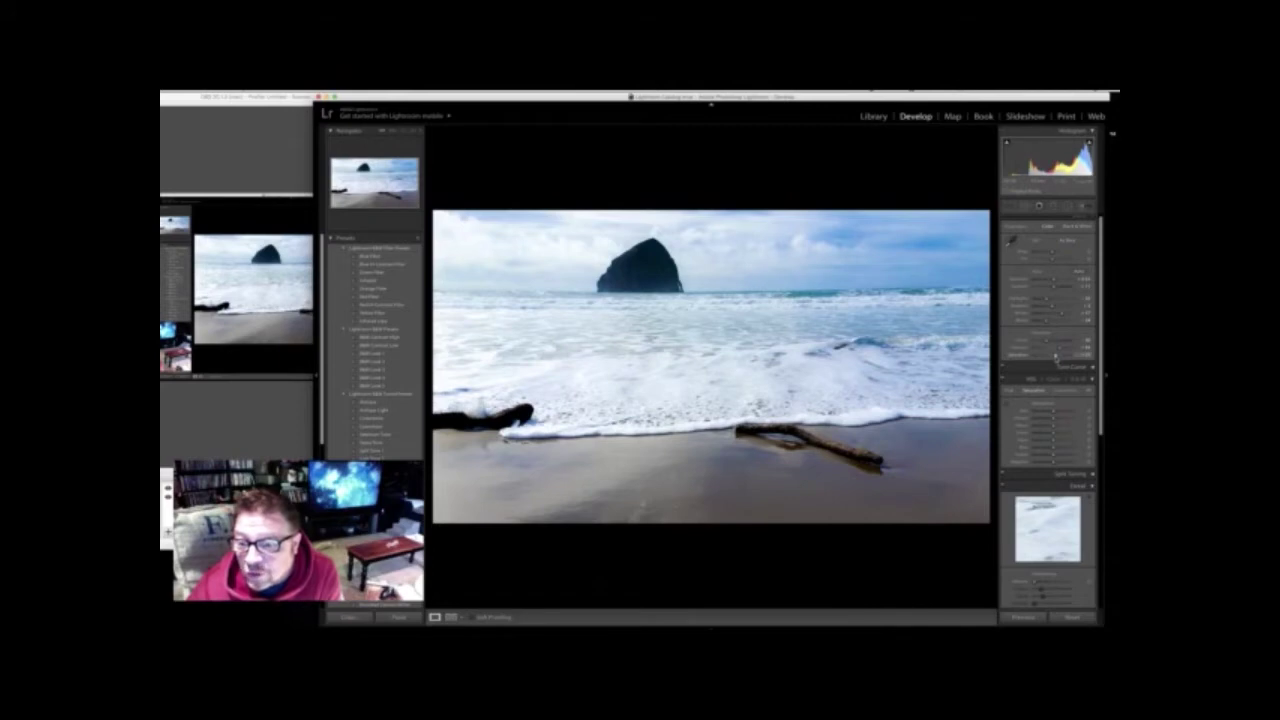
- Increase the sharpening and apply light luminance noise reduction to the photo
scroll(1056, 357, "down", 5)
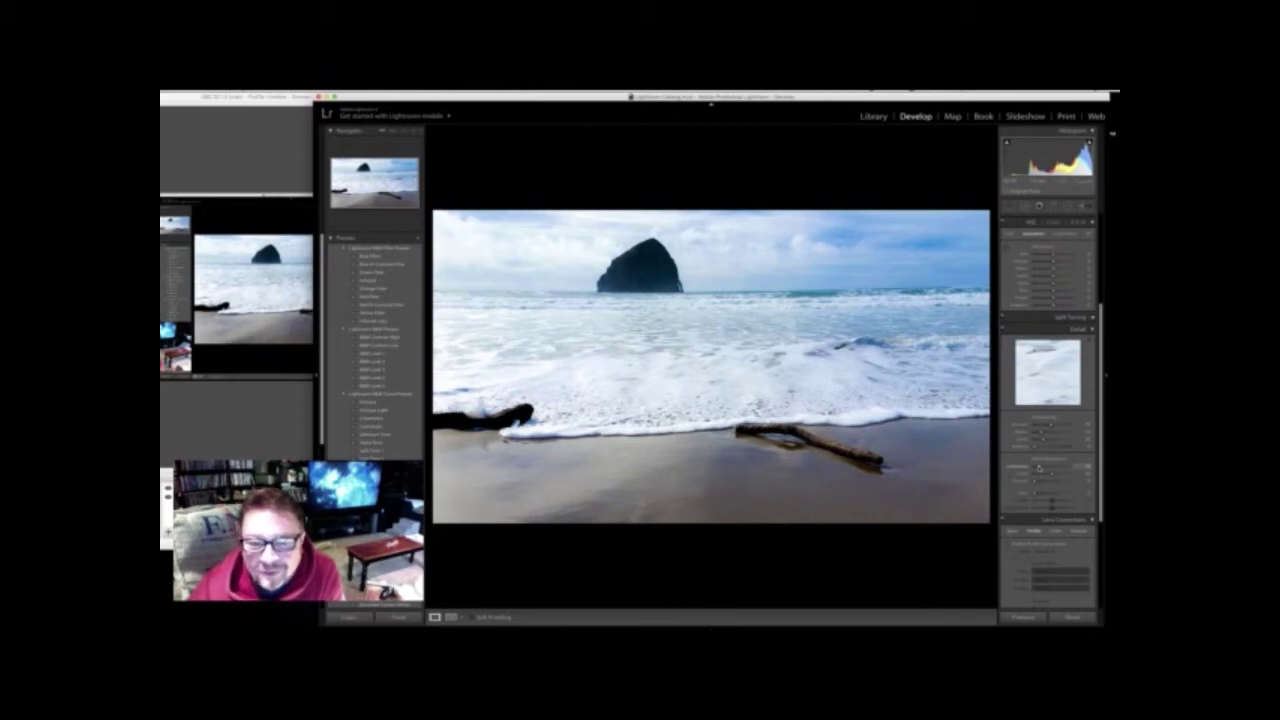
mouse_move(1038, 468)
left_mouse_down()
mouse_move(1025, 469)
mouse_move(1066, 464)
mouse_move(1040, 467)
left_mouse_up()
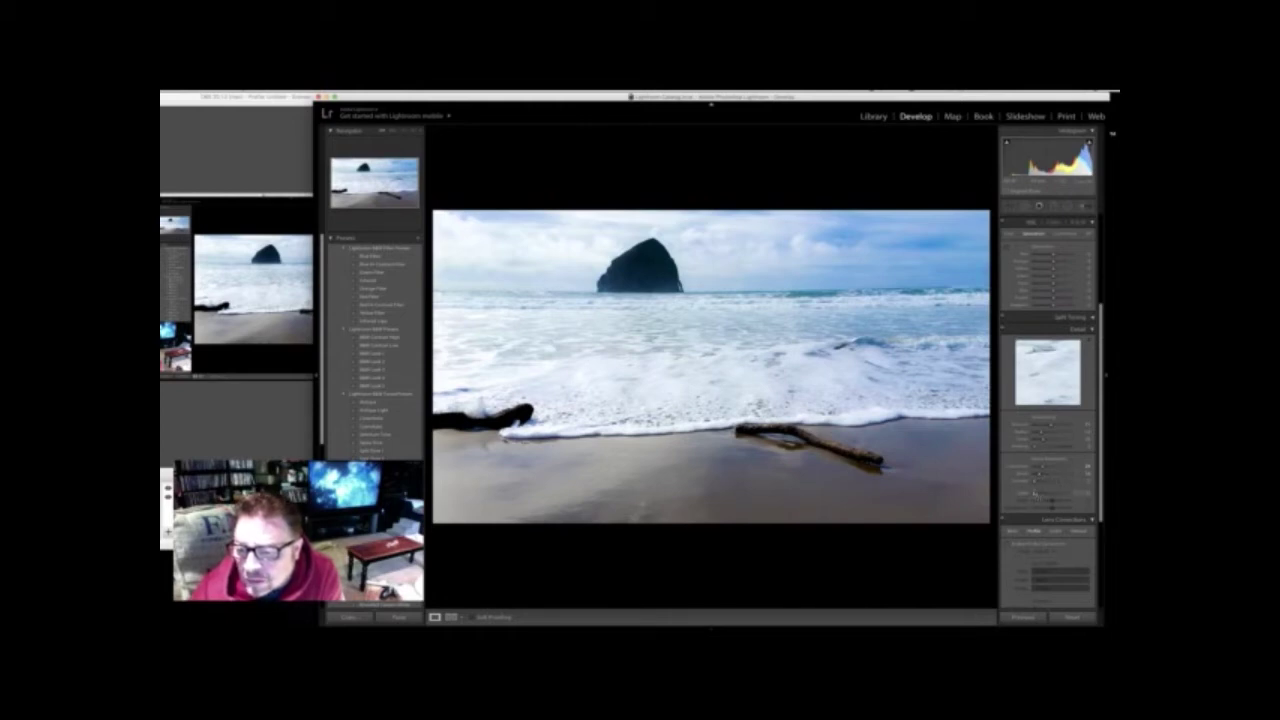
- Lower the vibrance and saturation to tone the photo's colors back down
scroll(1034, 492, "up", 3)
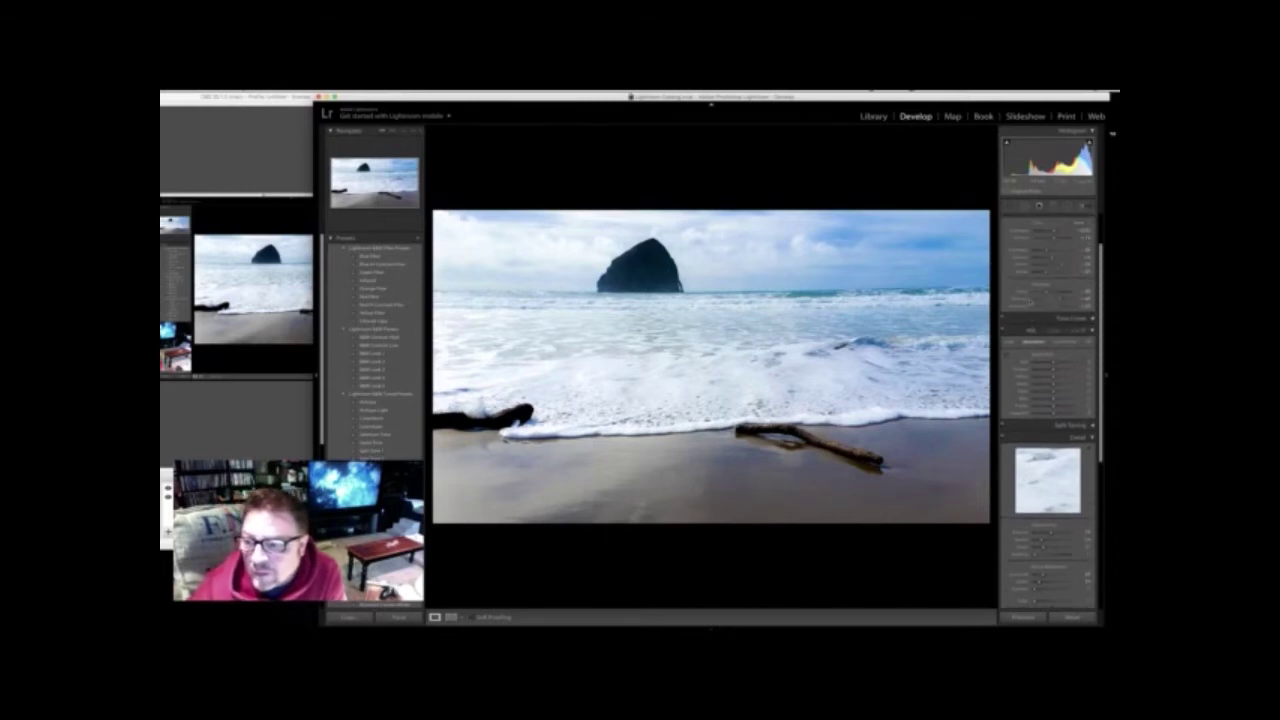
scroll(1050, 400, "up", 2)
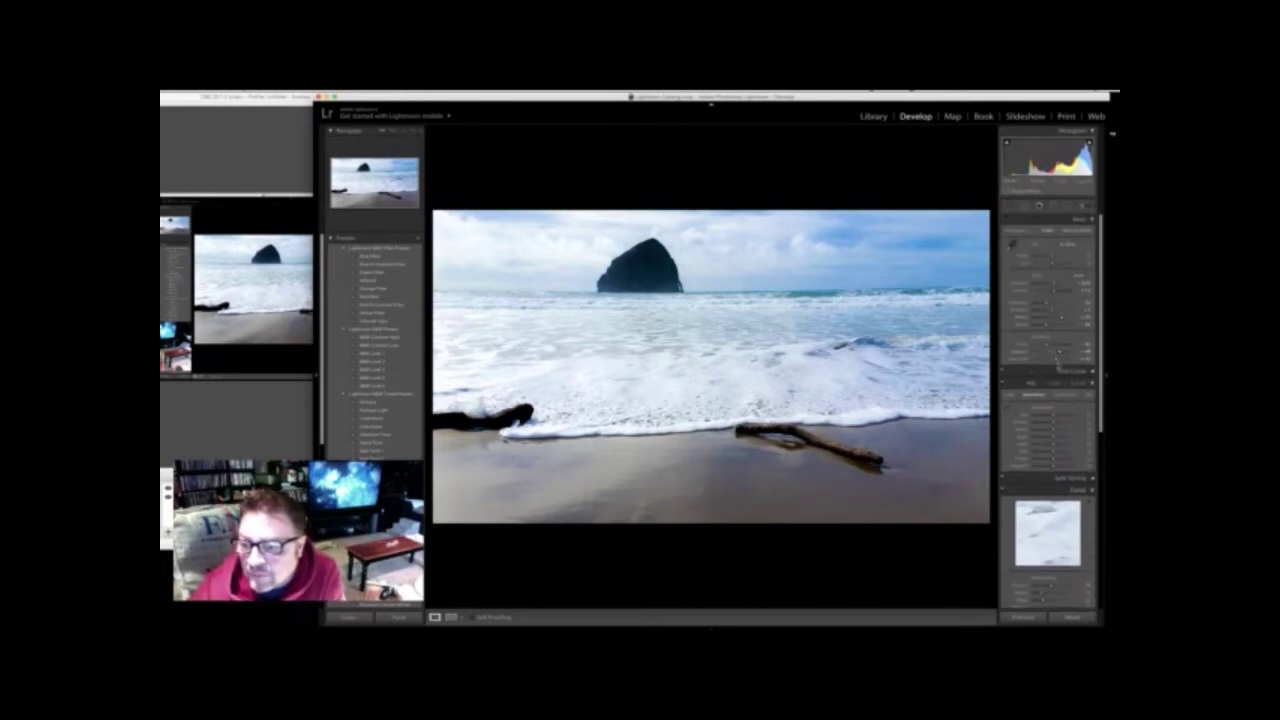
left_click_drag(1056, 360, 1052, 360)
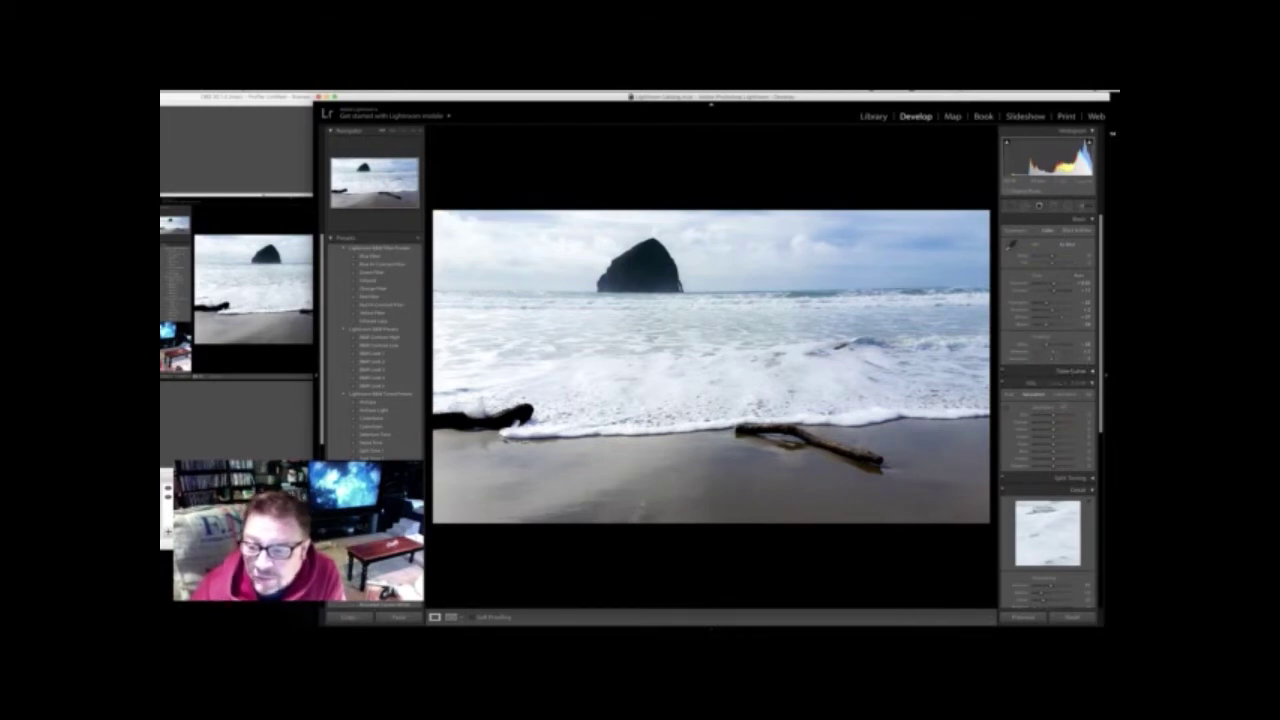
- Enable lens profile corrections for the photo and choose the lens make so a matching profile is applied
scroll(1048, 400, "down", 5)
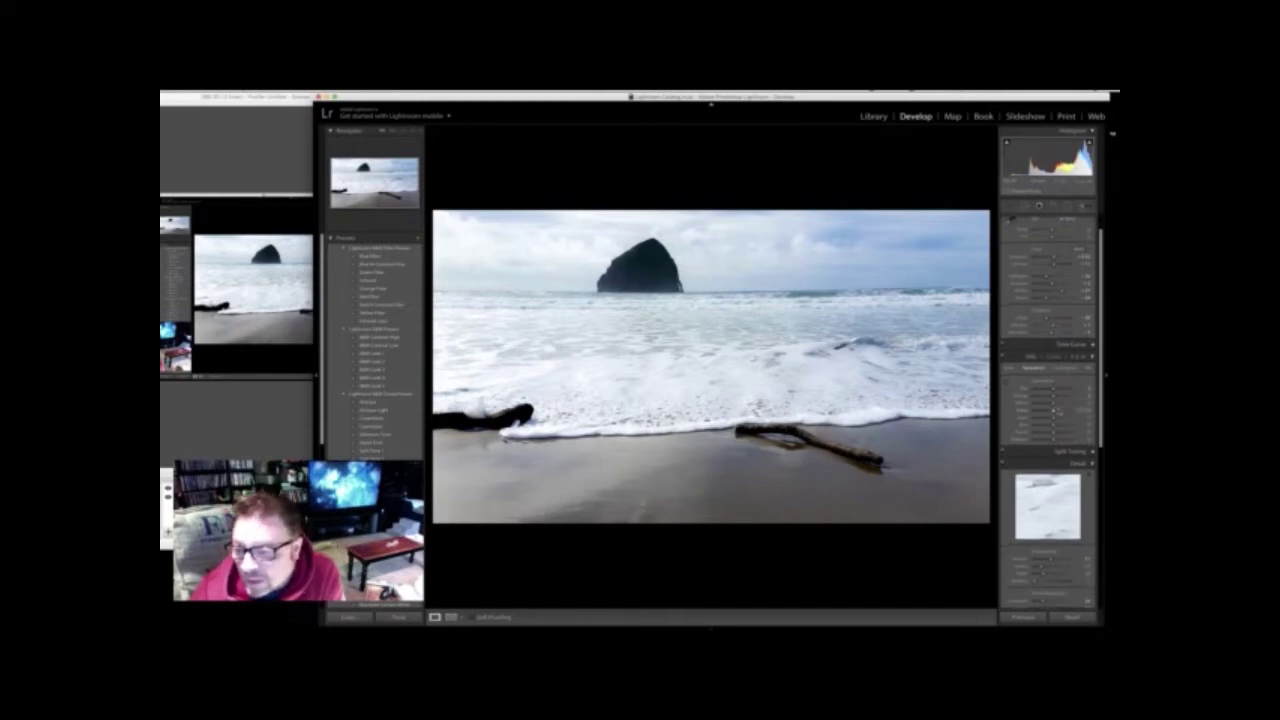
scroll(1048, 420, "down", 2)
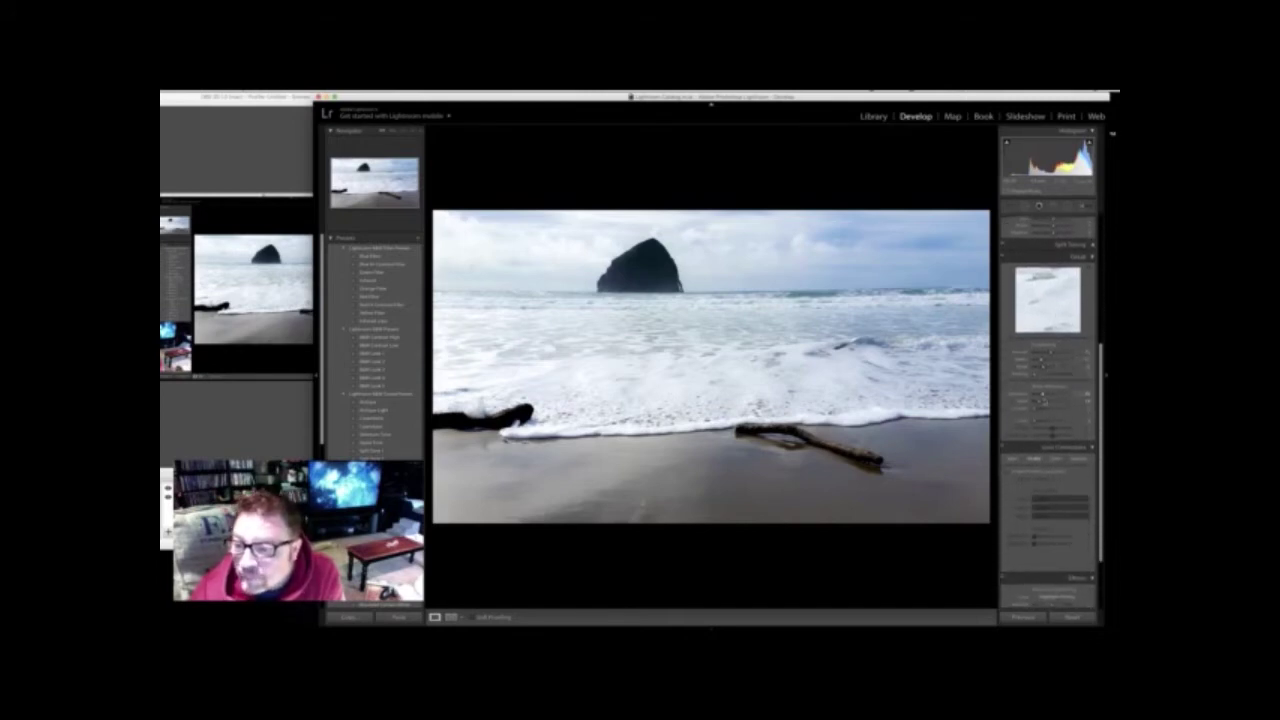
scroll(1048, 410, "down", 2)
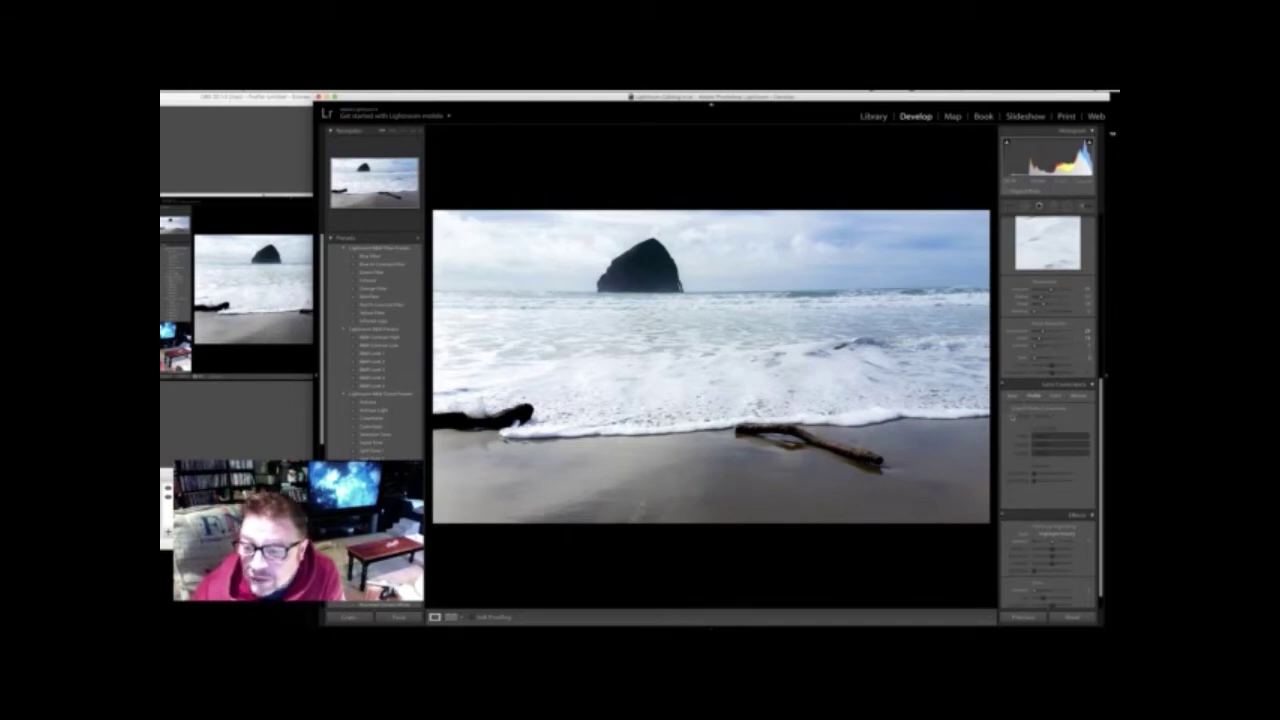
left_click(1011, 409)
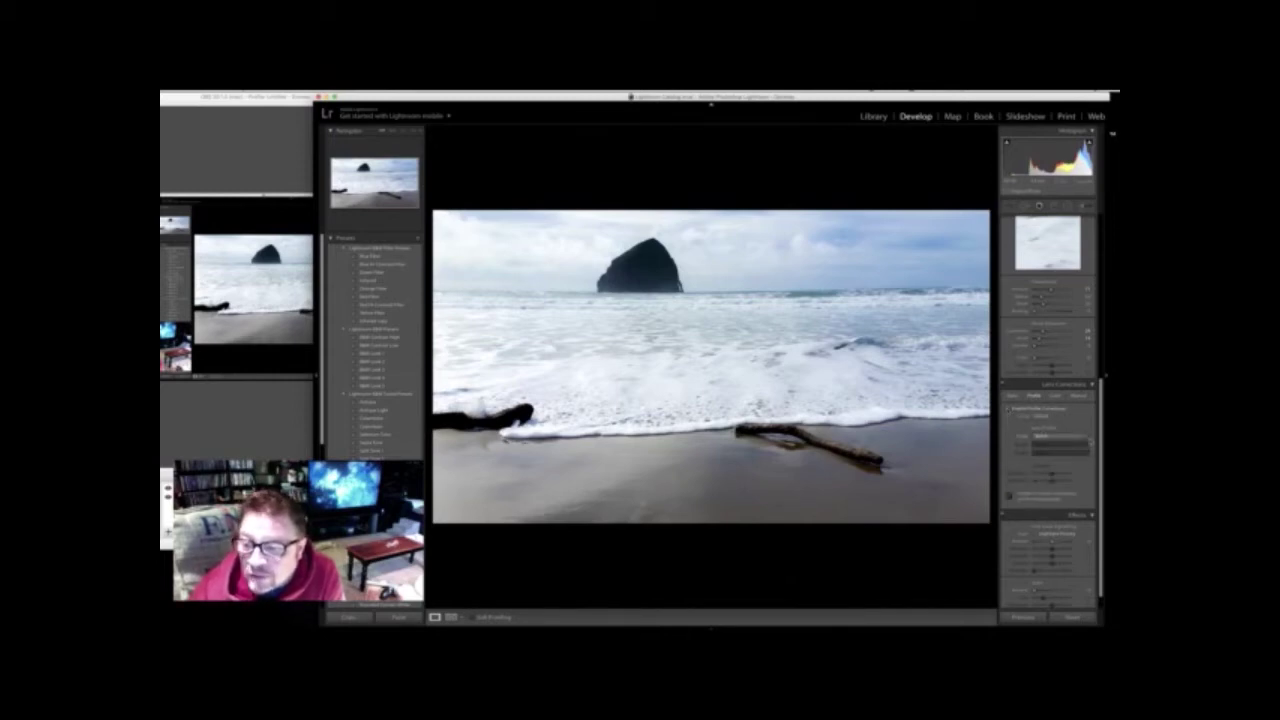
left_click(1087, 437)
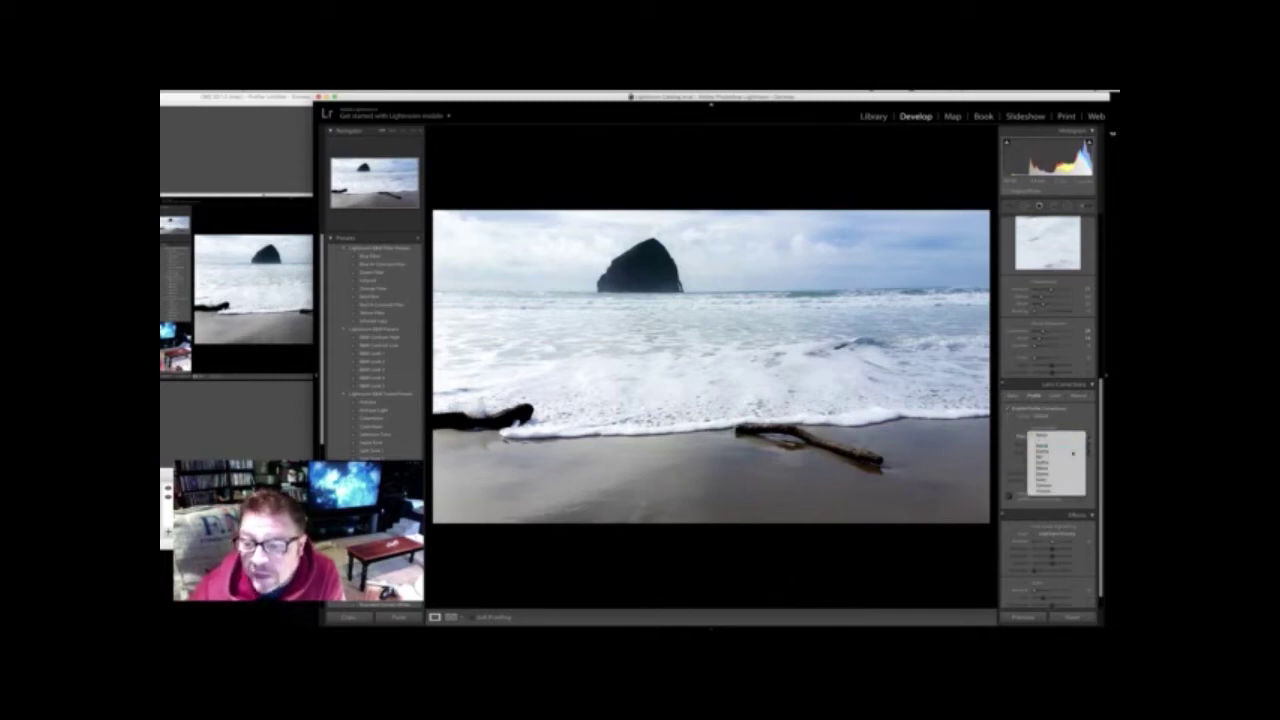
left_click(1076, 452)
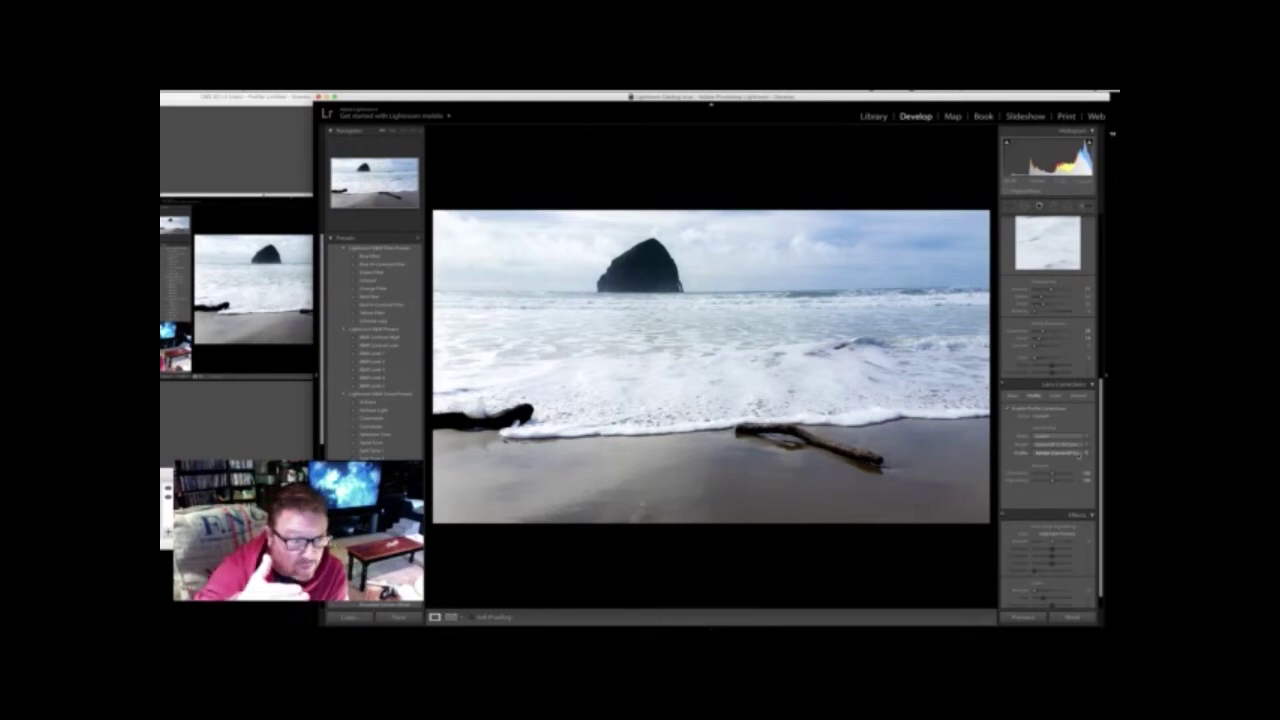
- Darken the photo's edges slightly by lowering the post-crop vignetting amount
scroll(1074, 470, "down", 1)
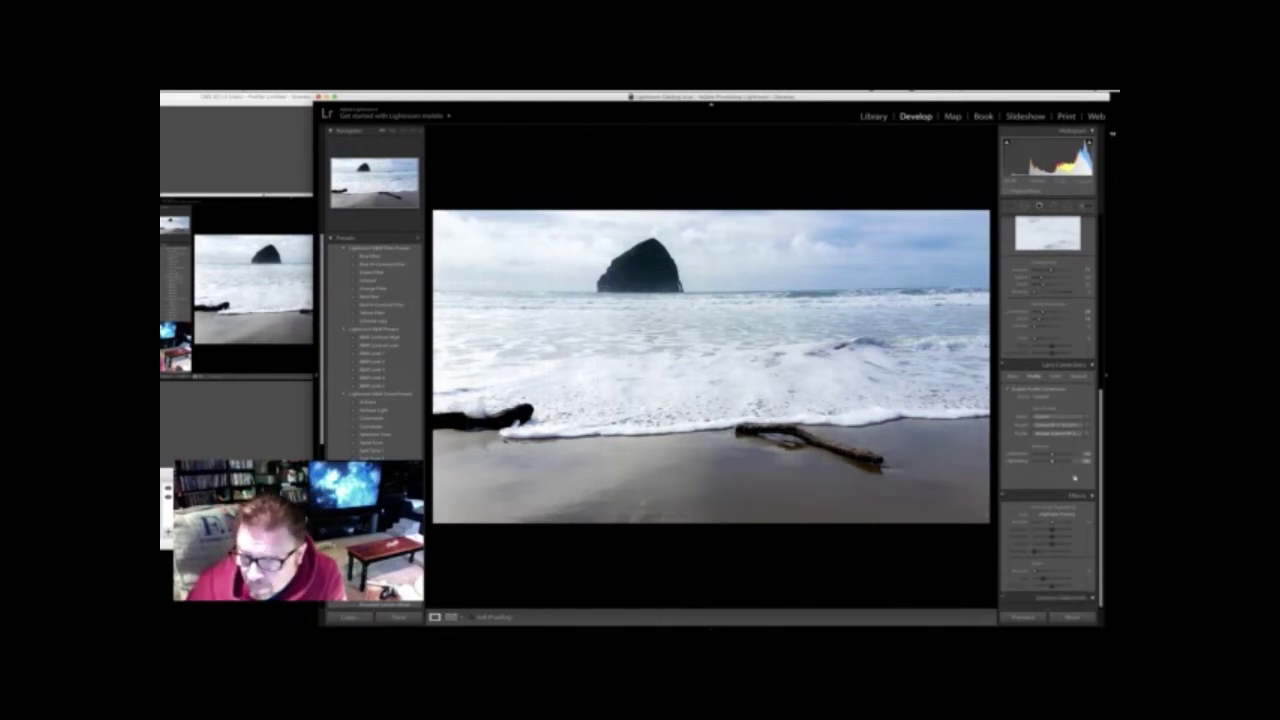
scroll(1075, 480, "down", 2)
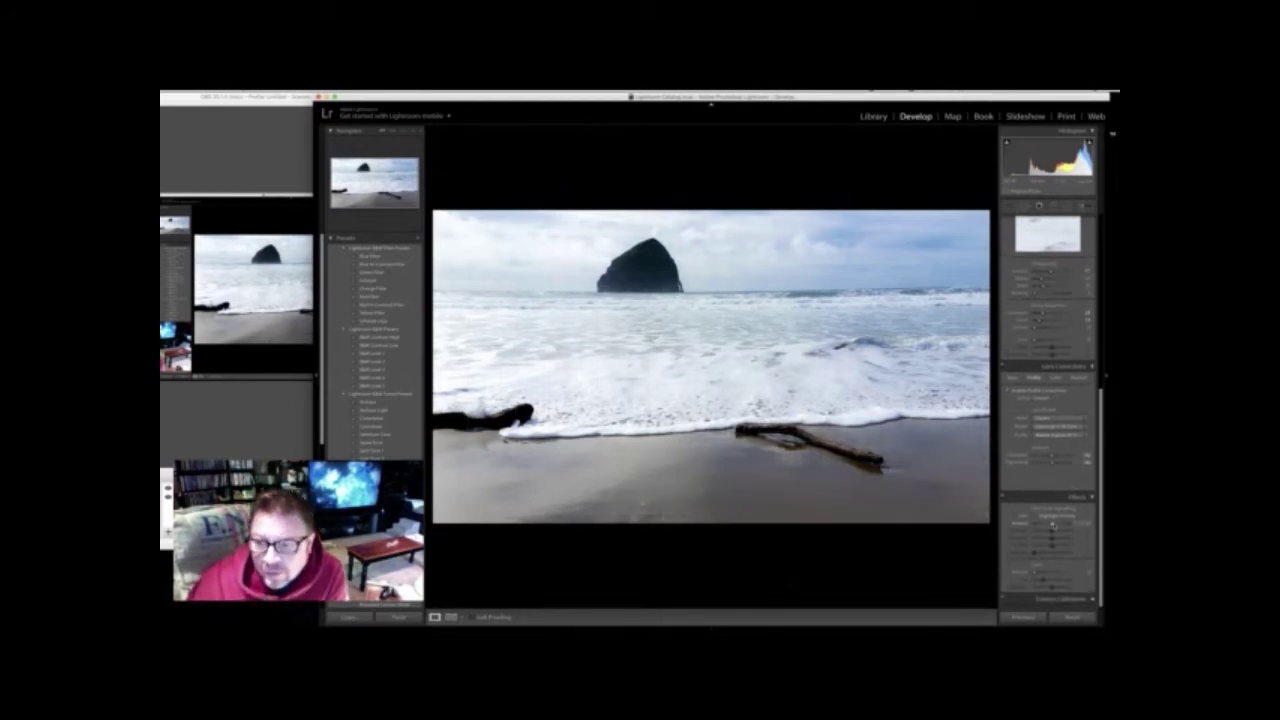
mouse_move(1052, 522)
left_mouse_down()
mouse_move(1070, 523)
mouse_move(864, 544)
mouse_move(1047, 523)
left_mouse_up()
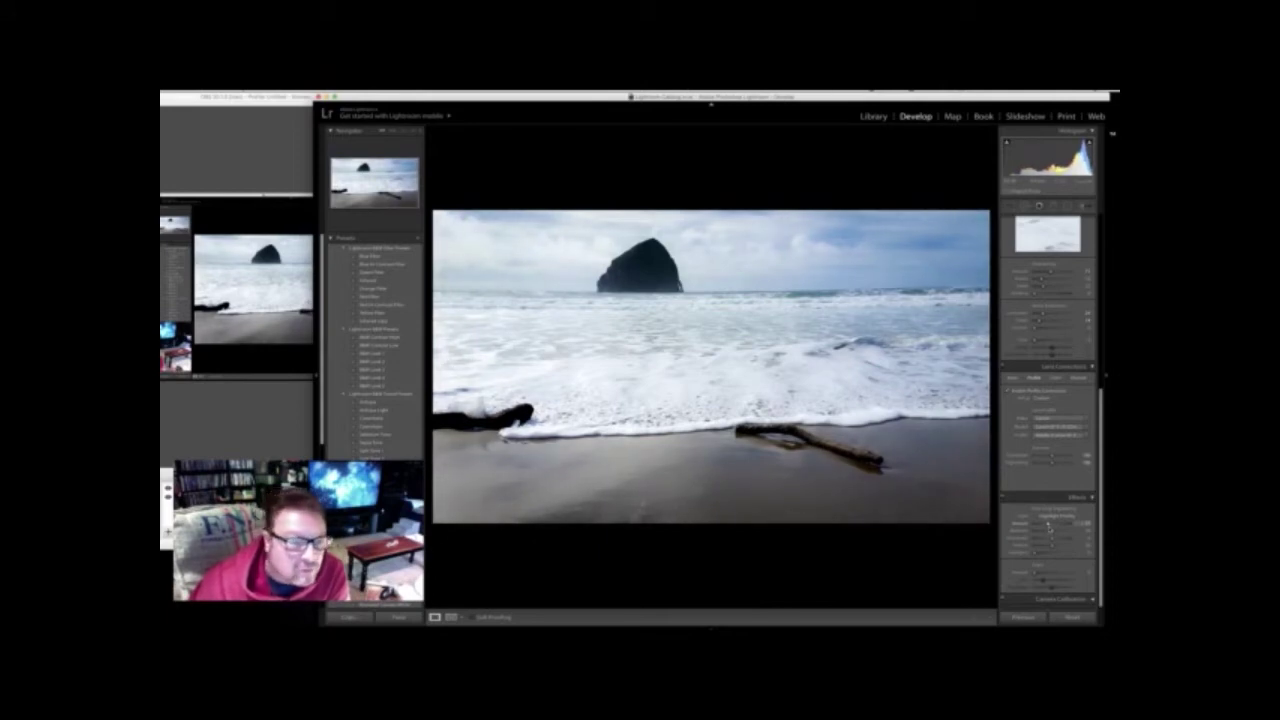
scroll(1050, 528, "up", 1)
scroll(1050, 529, "down", 1)
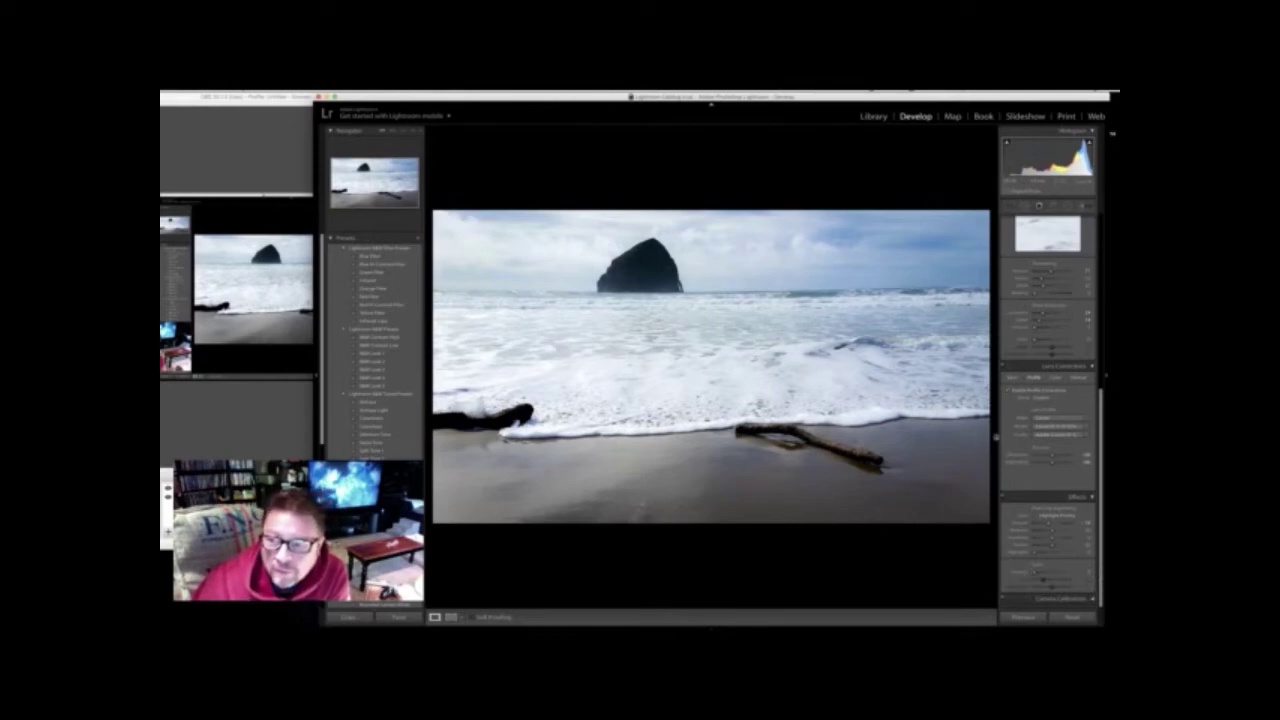
- Draw a graduated filter from the photo's upper edge down to the horizon, raise its saturation and level its angle
scroll(1048, 400, "up", 5)
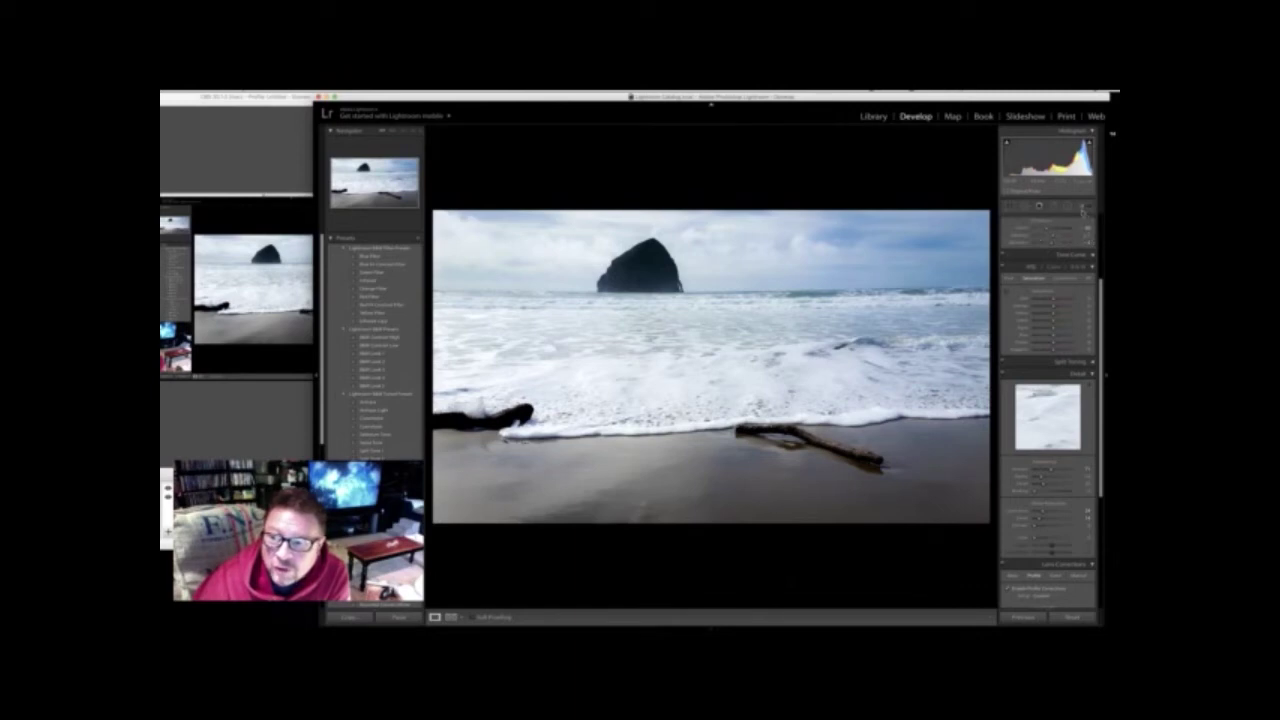
scroll(1083, 210, "up", 5)
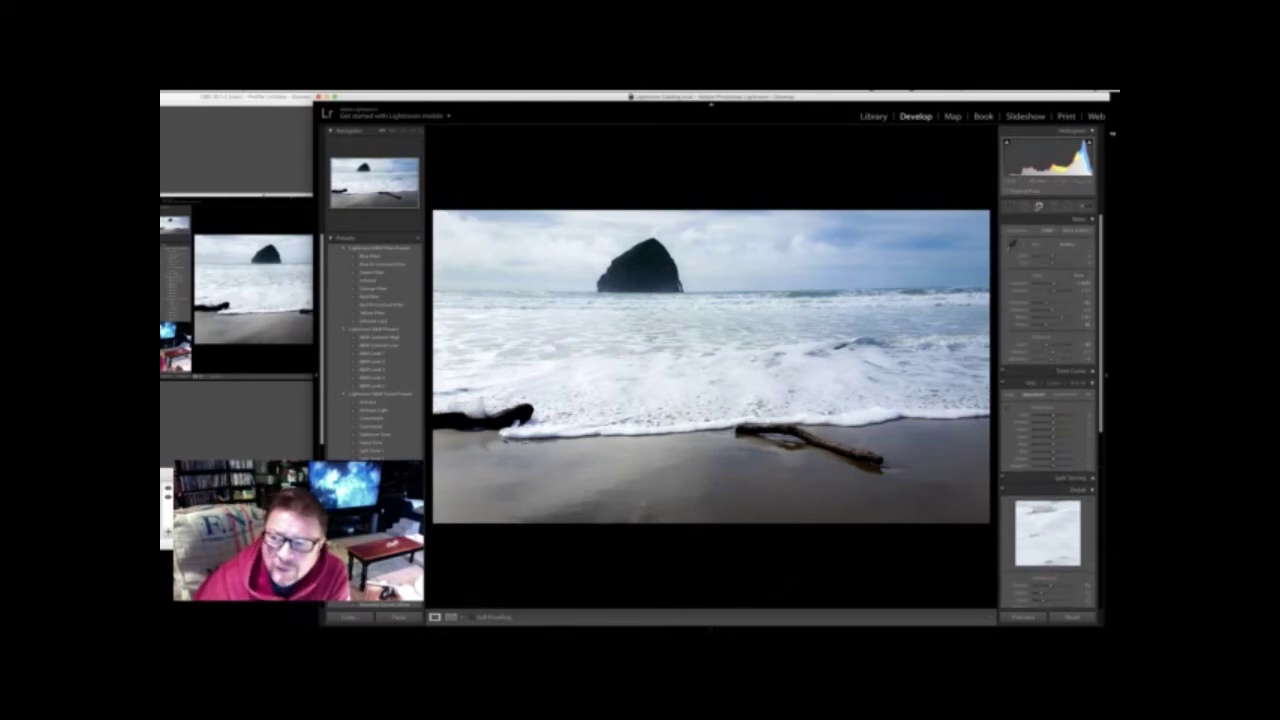
left_click(1052, 207)
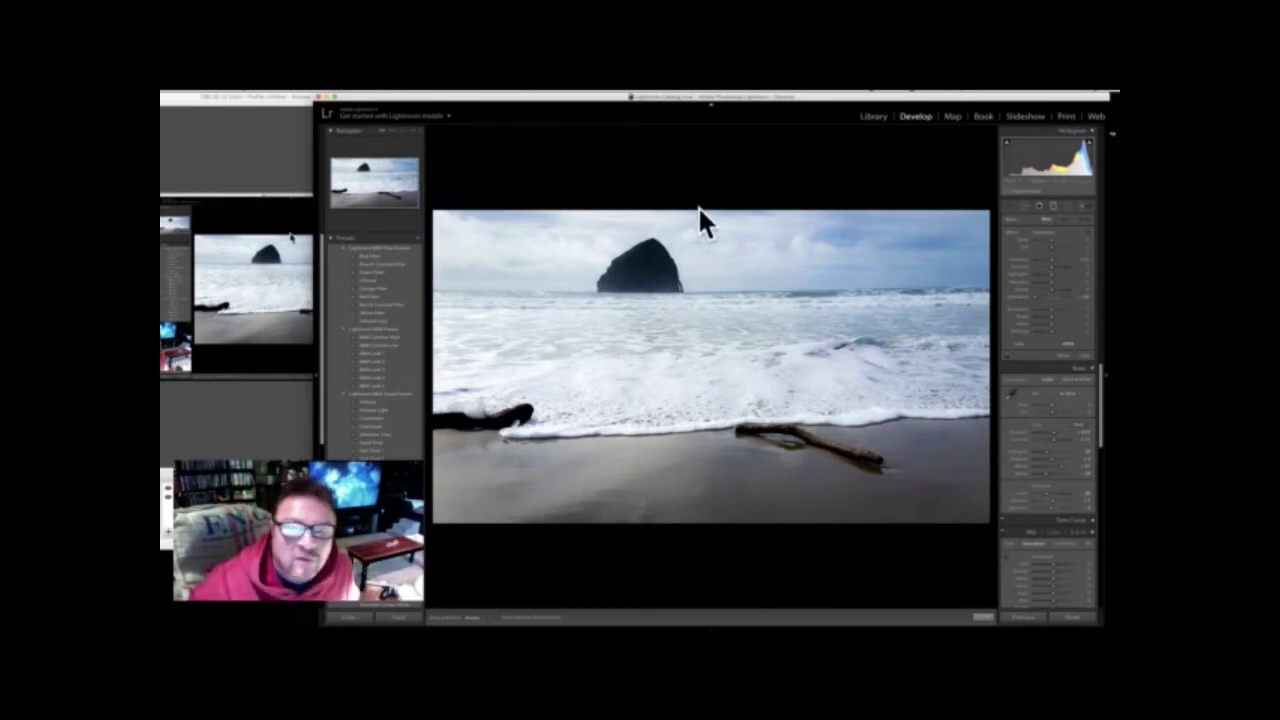
left_click_drag(667, 209, 665, 289)
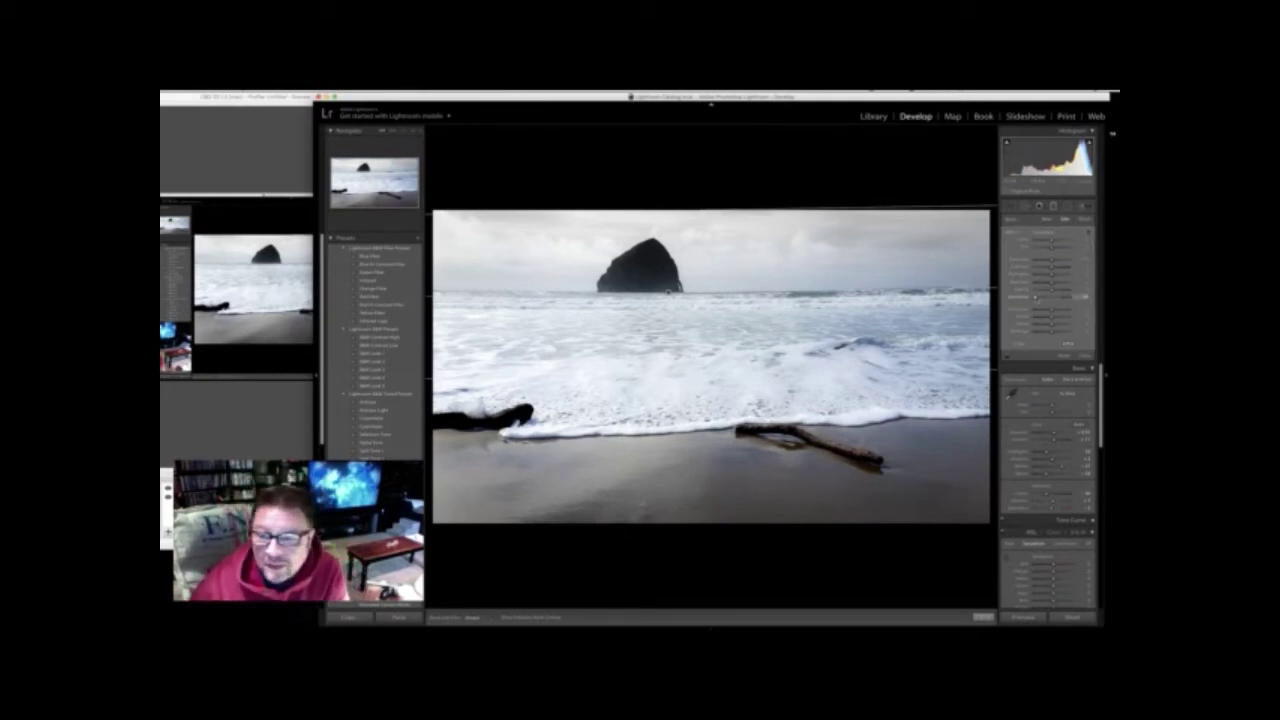
left_click_drag(1036, 297, 1062, 297)
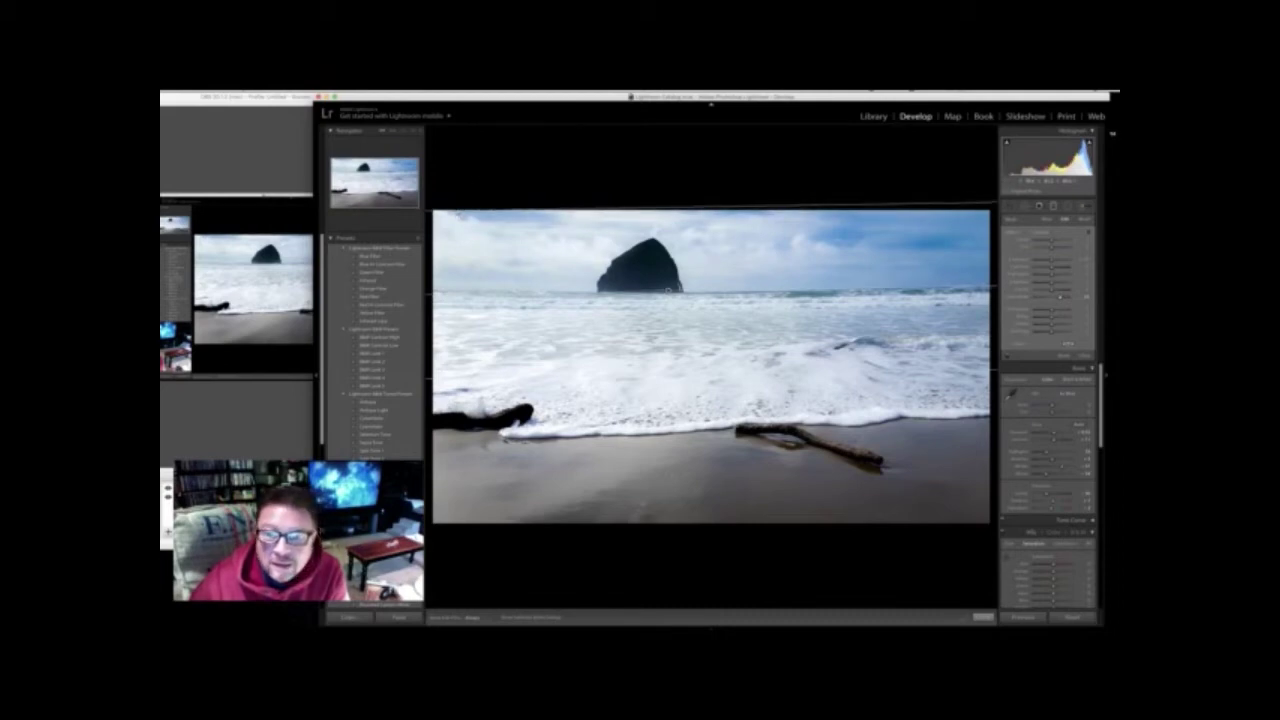
left_click_drag(958, 204, 960, 207)
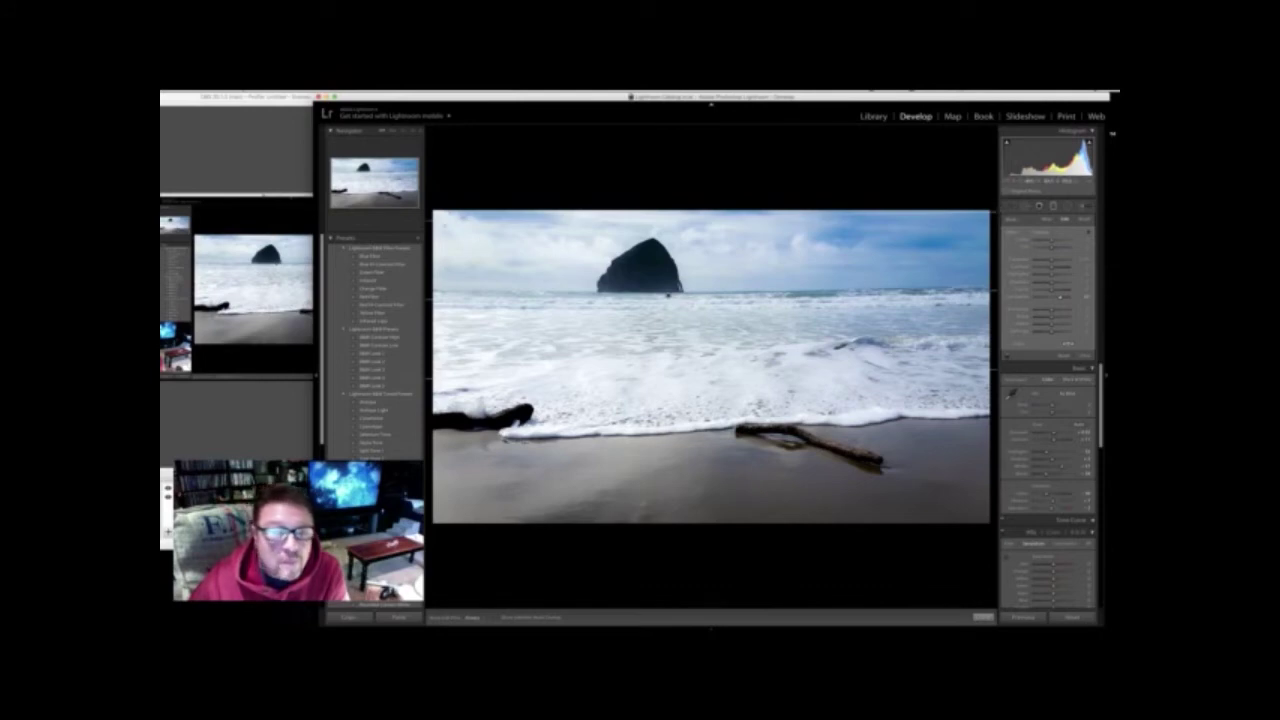
- Add a second graduated filter over the sky, raise its clarity for more cloud definition, and finish the filter edits
left_click_drag(443, 225, 443, 341)
left_click_drag(668, 296, 668, 293)
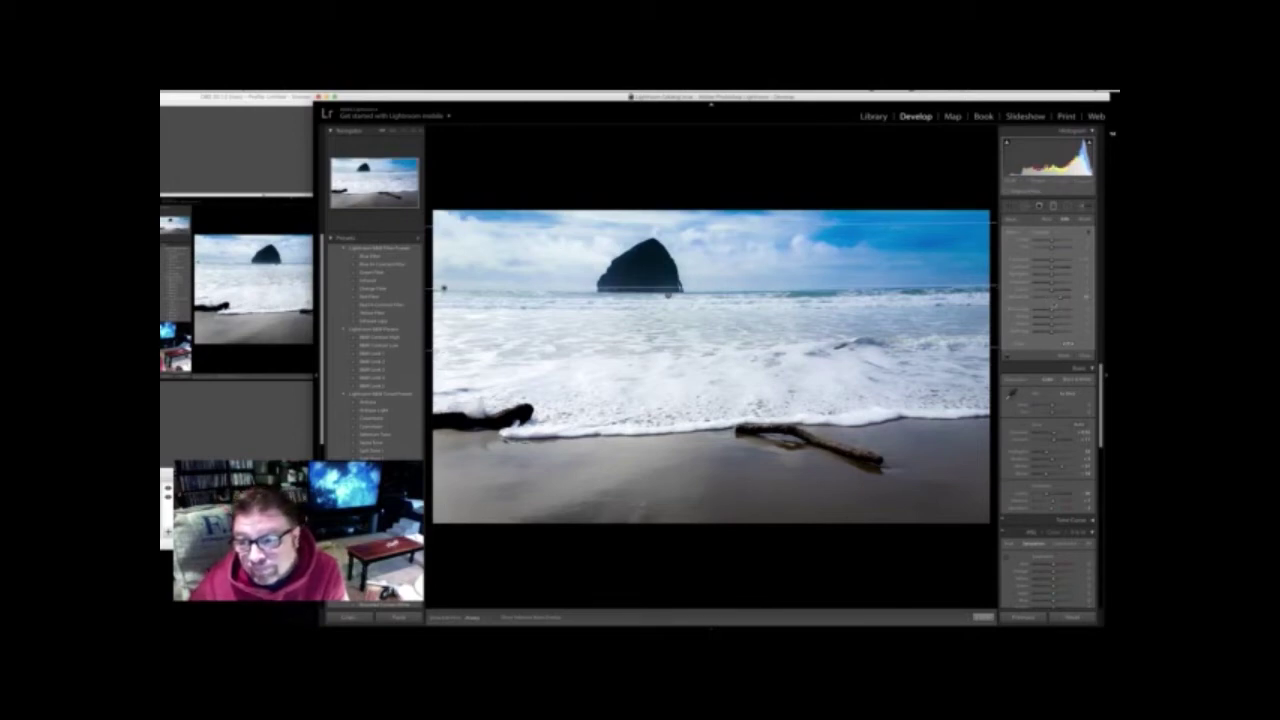
mouse_move(1060, 297)
left_mouse_down()
mouse_move(1041, 293)
mouse_move(1062, 290)
left_mouse_up()
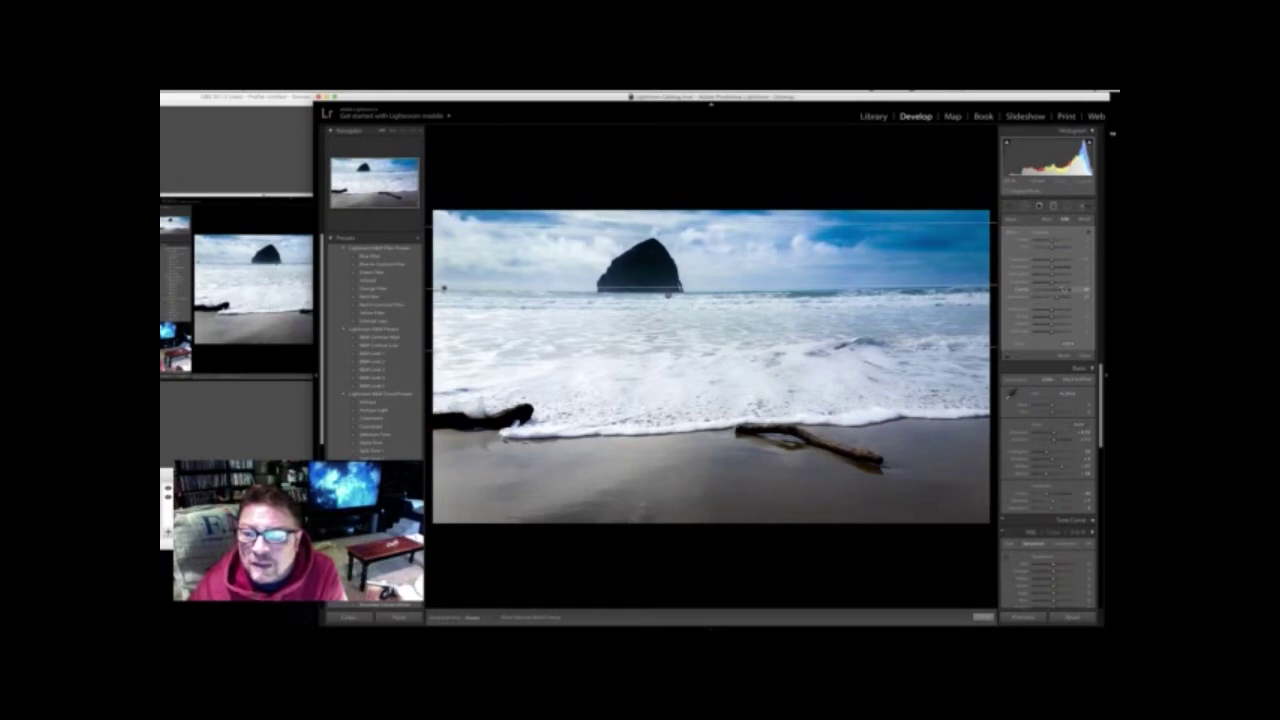
left_click_drag(1065, 290, 1063, 290)
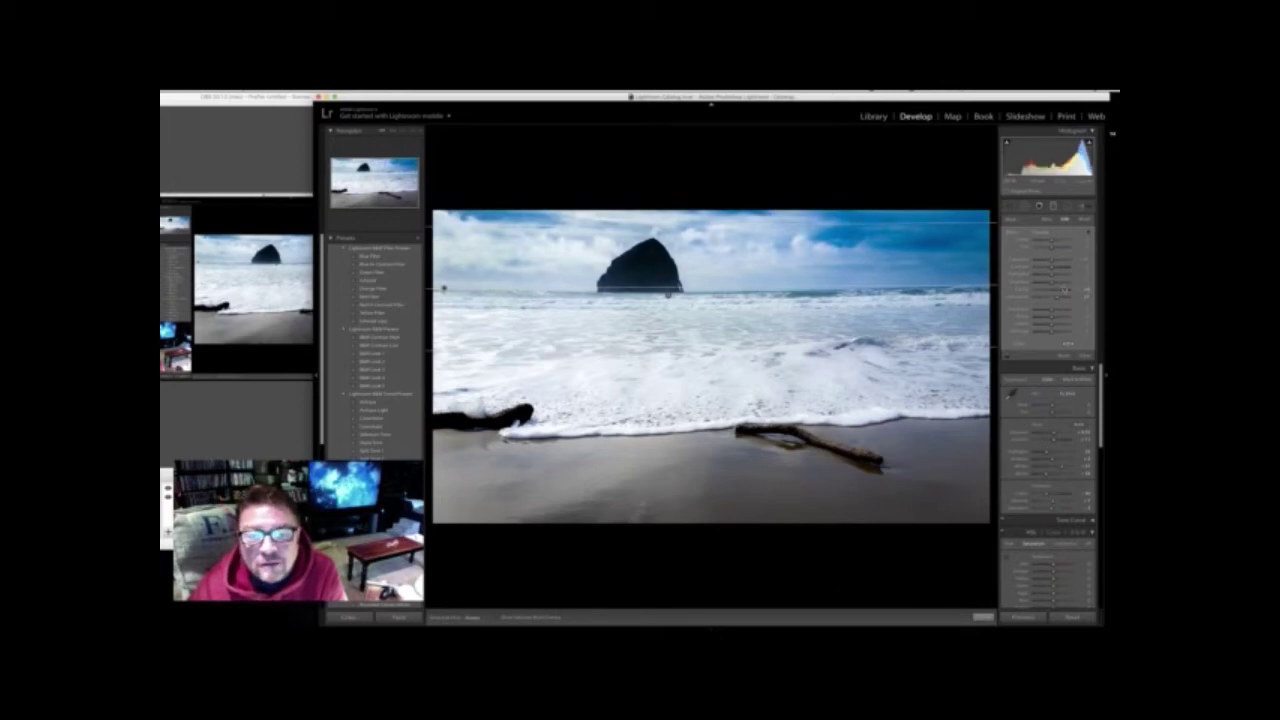
left_click_drag(1066, 290, 1061, 292)
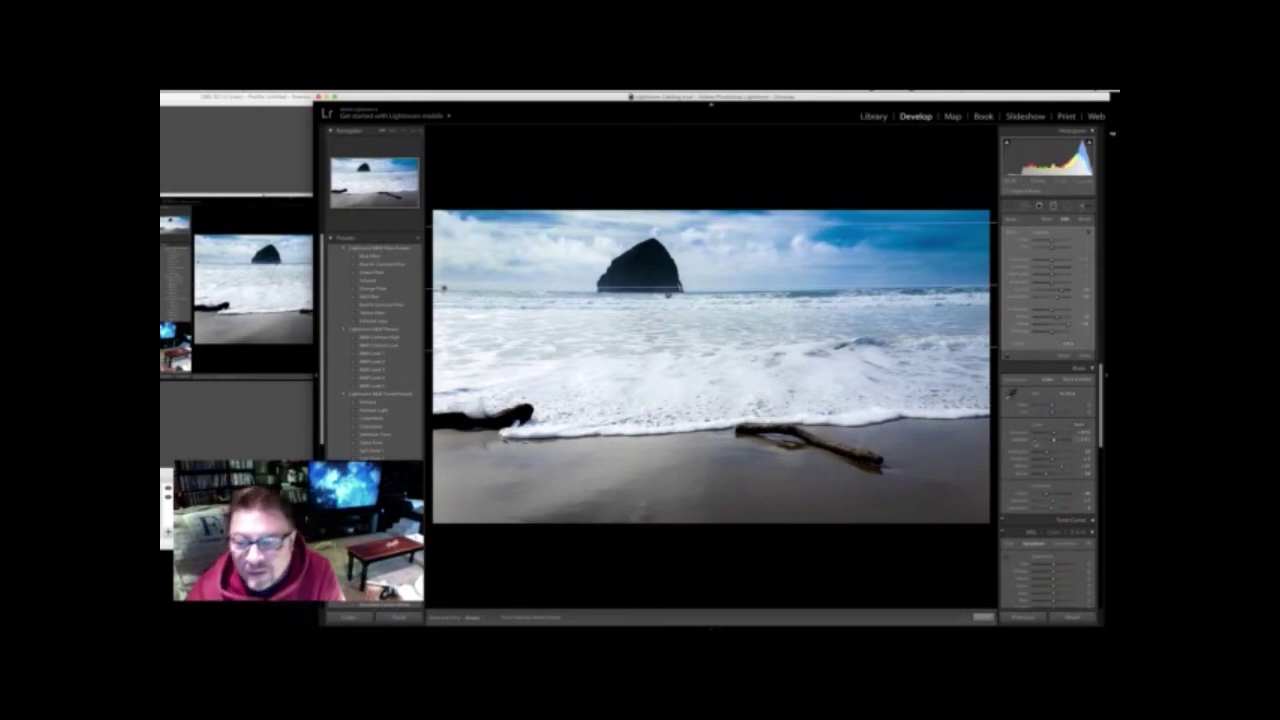
key("t")
key("t")
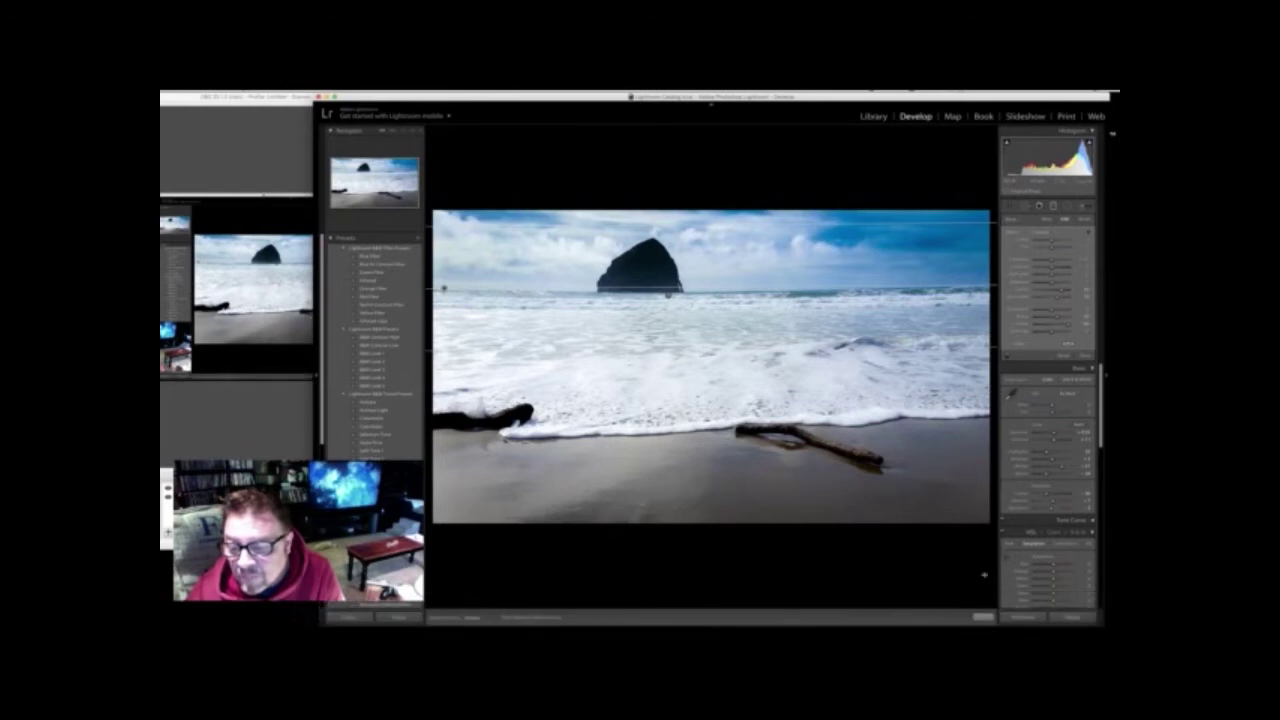
left_click(983, 617)
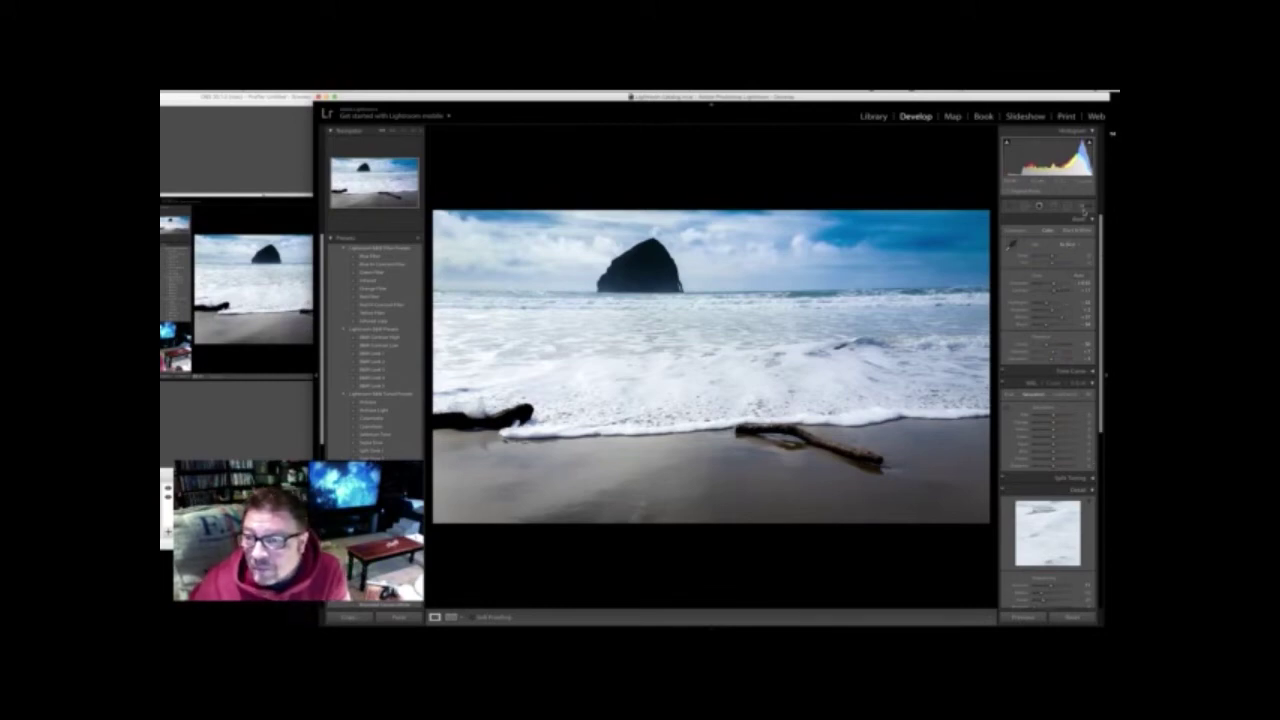
- Paint the sea with the Adjustment Brush, try strong clarity before returning it to neutral, and raise the brush's sharpness
left_click(1082, 215)
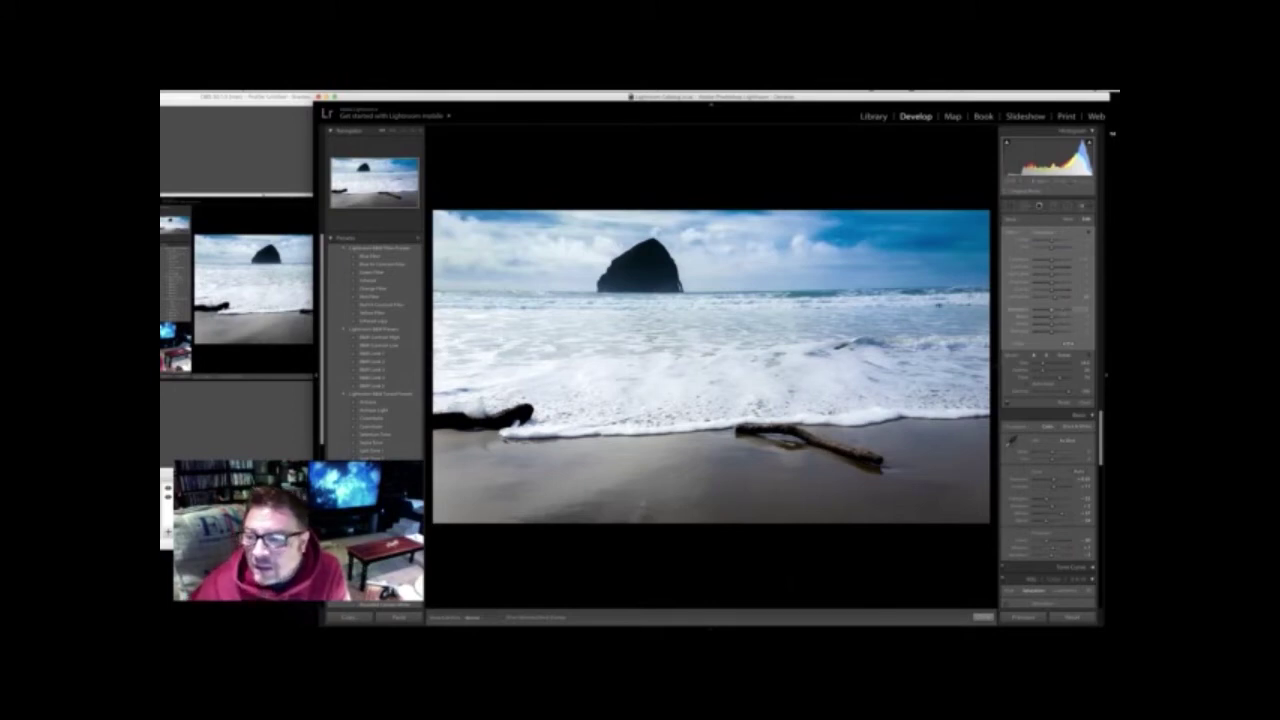
left_click_drag(1052, 290, 1068, 289)
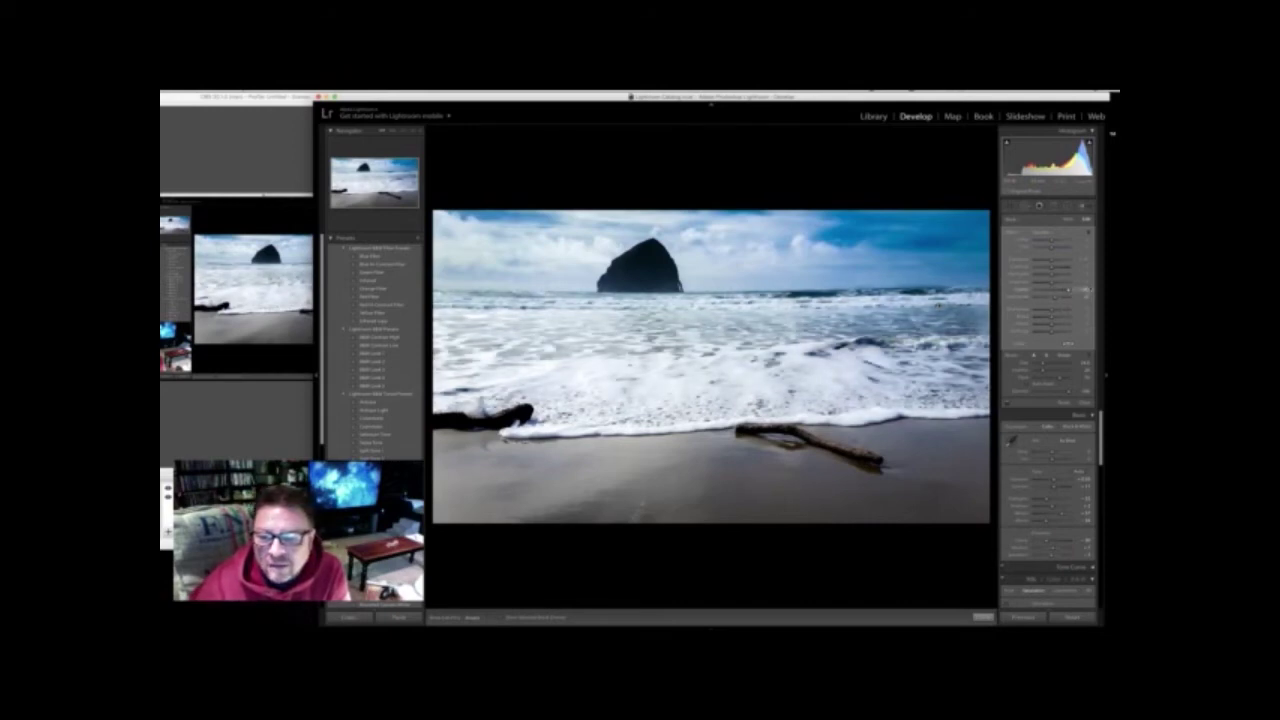
mouse_move(1068, 289)
left_mouse_down()
mouse_move(1036, 289)
mouse_move(1052, 289)
left_mouse_up()
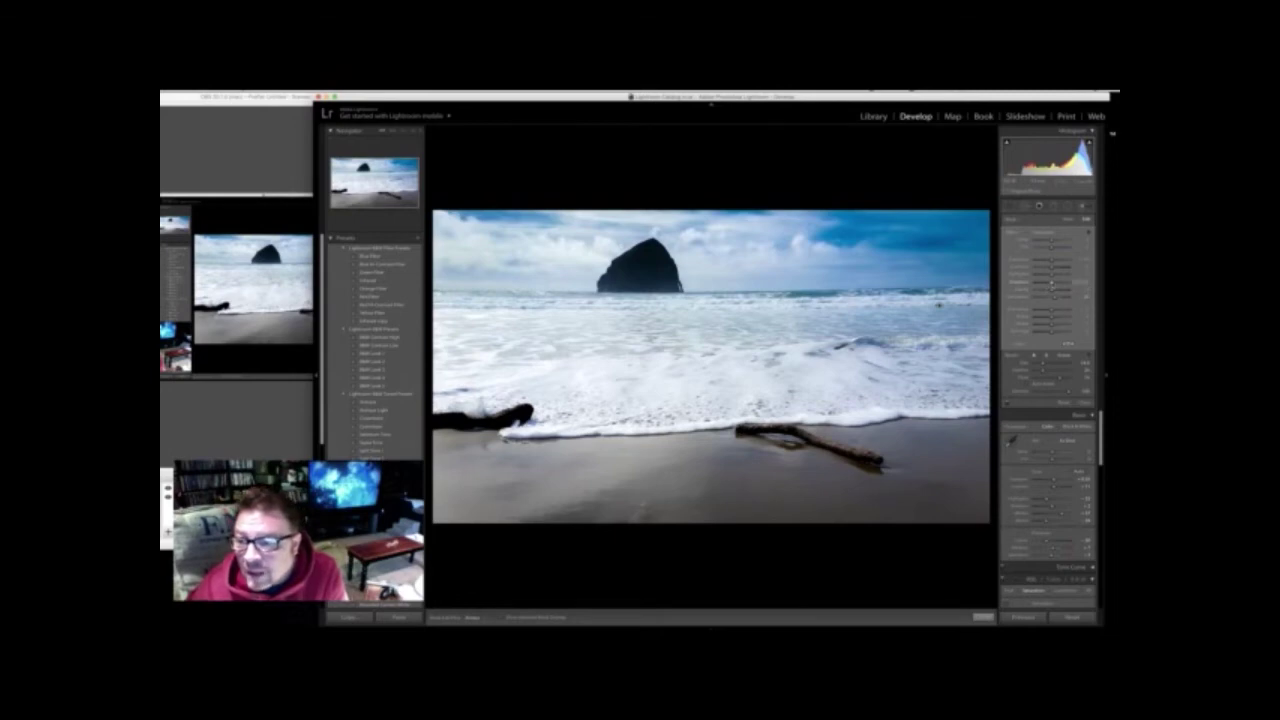
left_click_drag(1052, 283, 1051, 283)
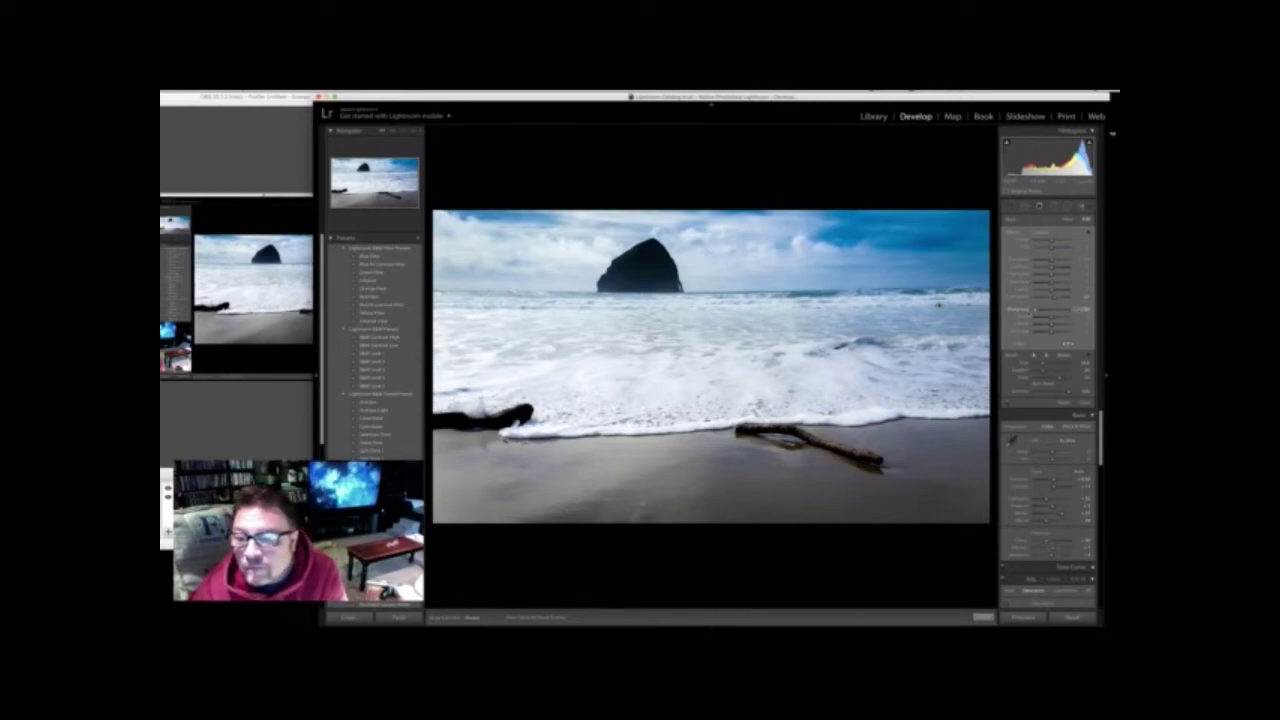
left_click_drag(1034, 311, 1052, 312)
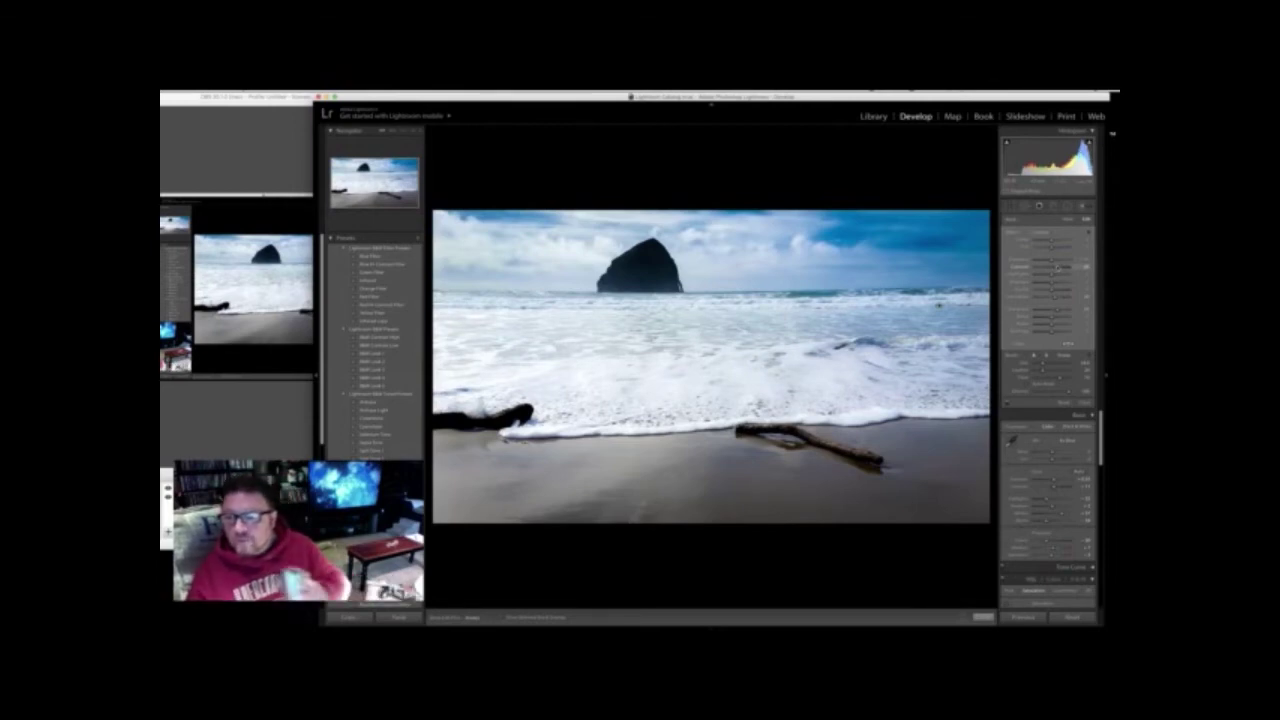
- Fine-tune the contrast and exposure of the brushed sea area and close the Adjustment Brush
mouse_move(1058, 267)
left_mouse_down()
mouse_move(1042, 267)
mouse_move(1054, 268)
left_mouse_up()
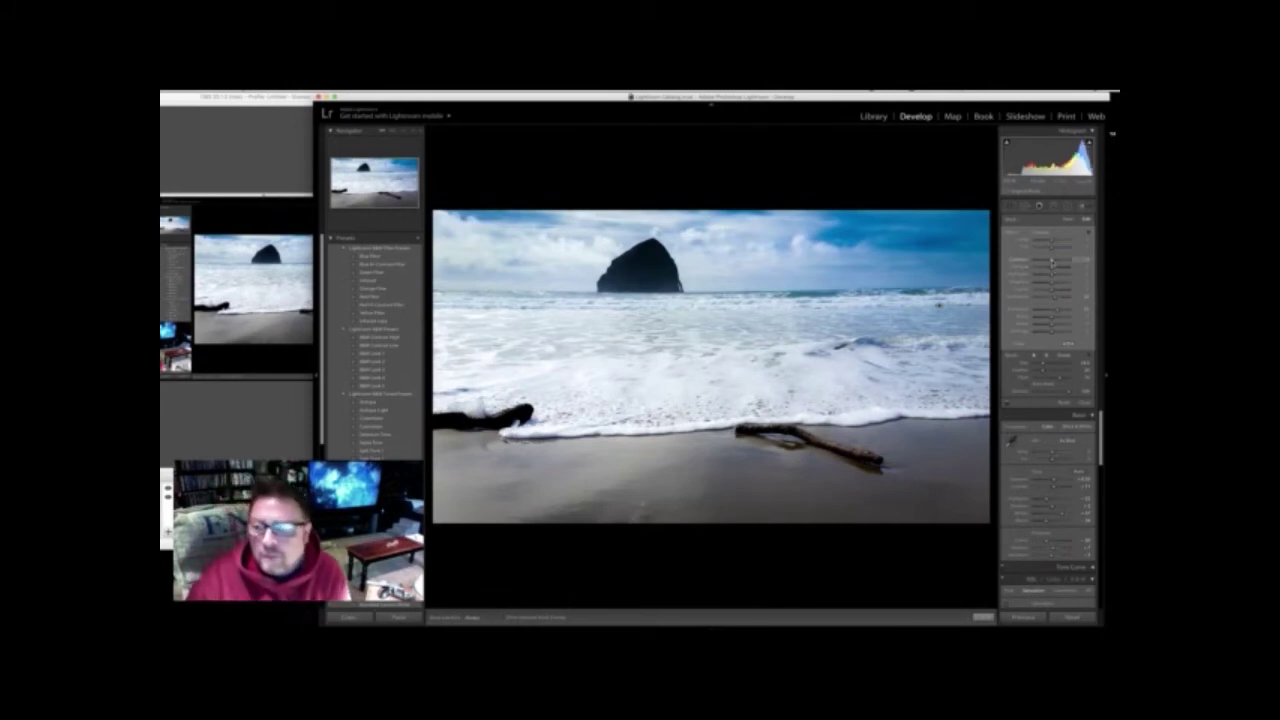
left_click_drag(1051, 260, 1054, 260)
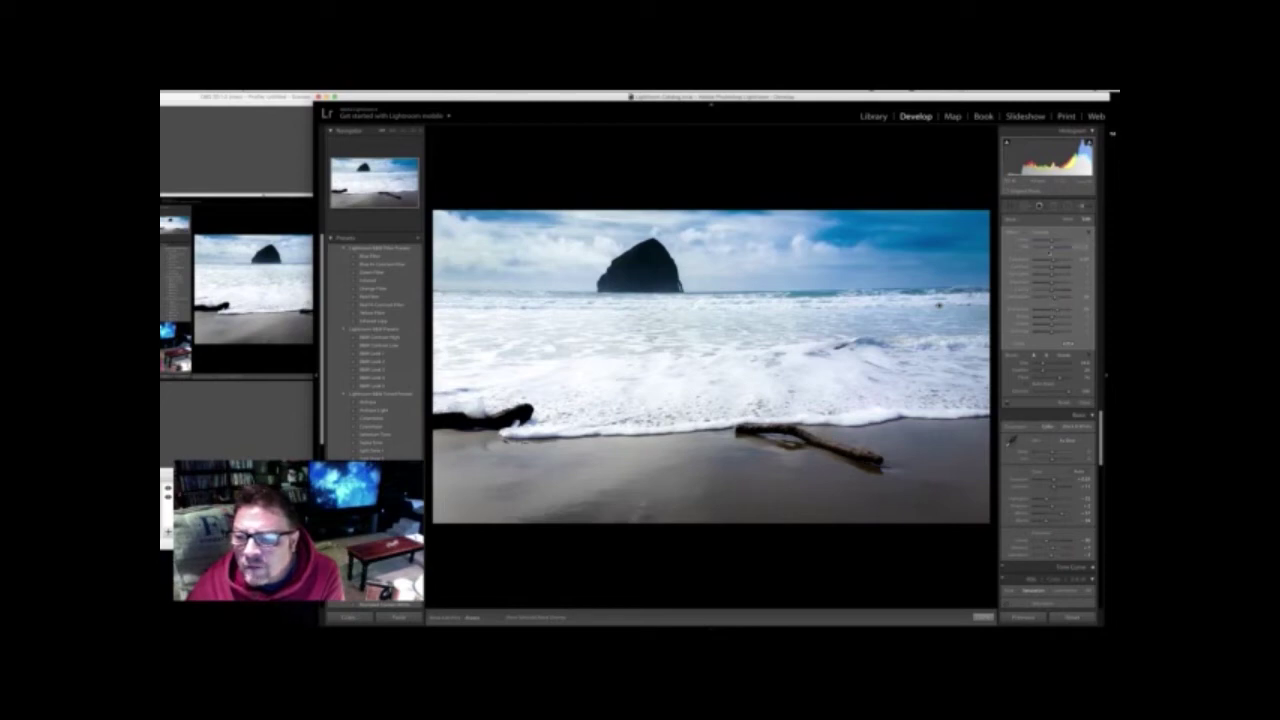
left_click_drag(1053, 260, 1052, 260)
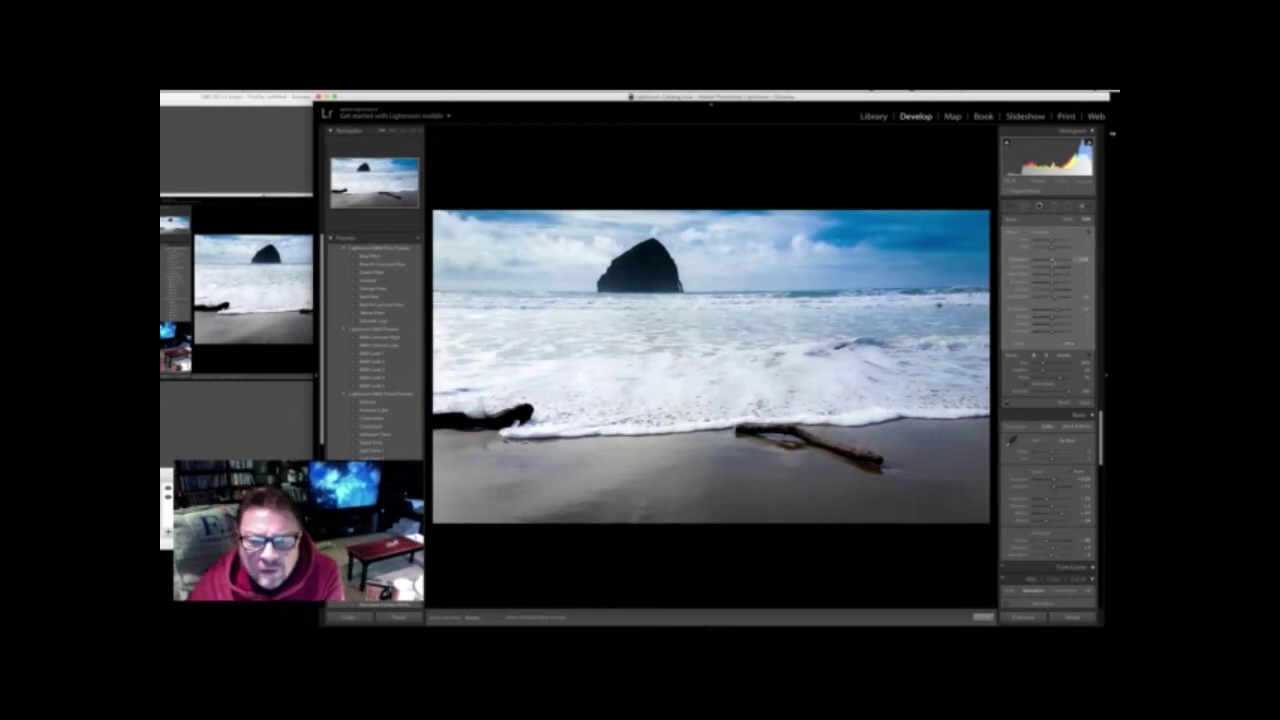
left_click(1082, 205)
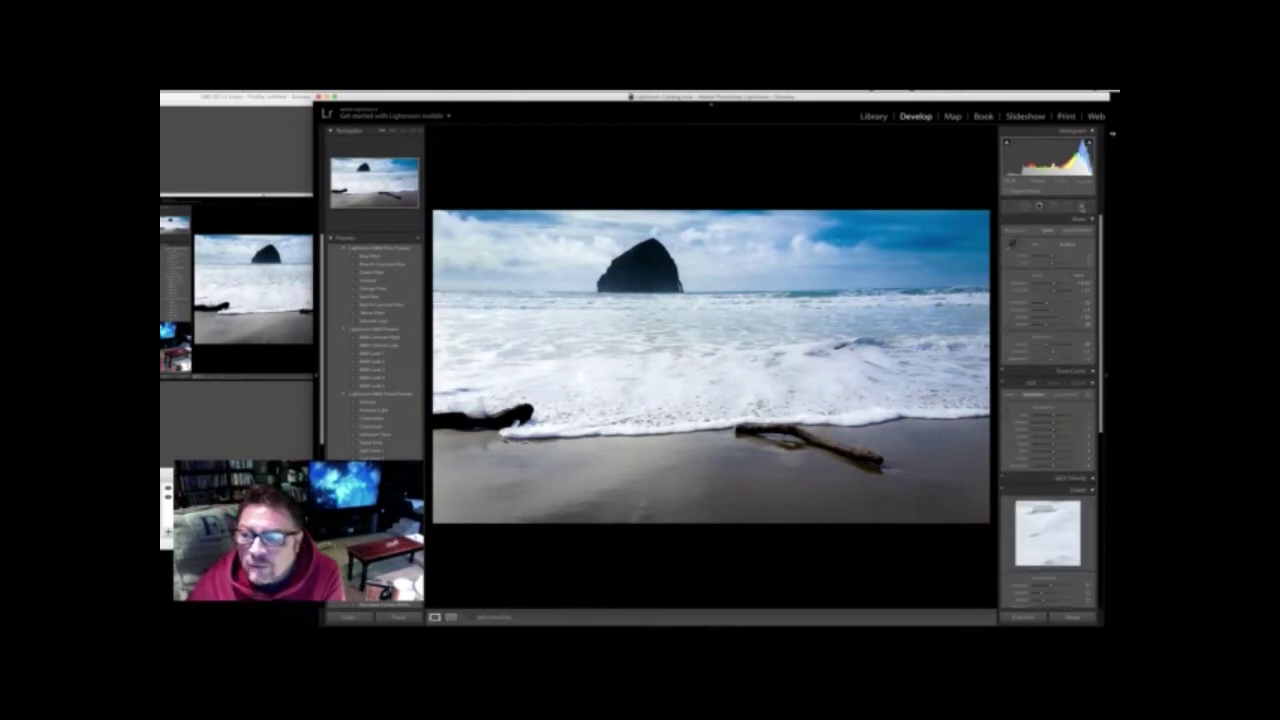
- Try brushing the sea with a new Adjustment Brush exposure edit, tune its contrast, exposure and temperature, and close the brush
left_click(1082, 205)
left_click(1050, 232)
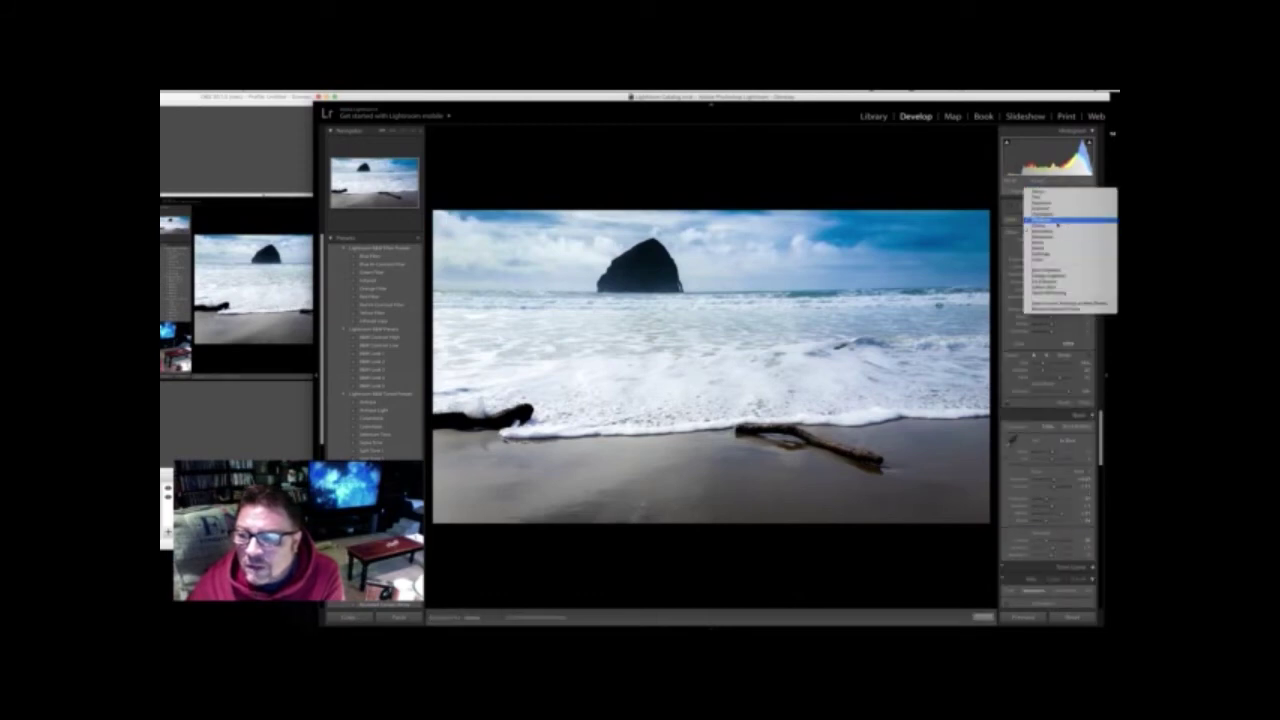
left_click(1052, 206)
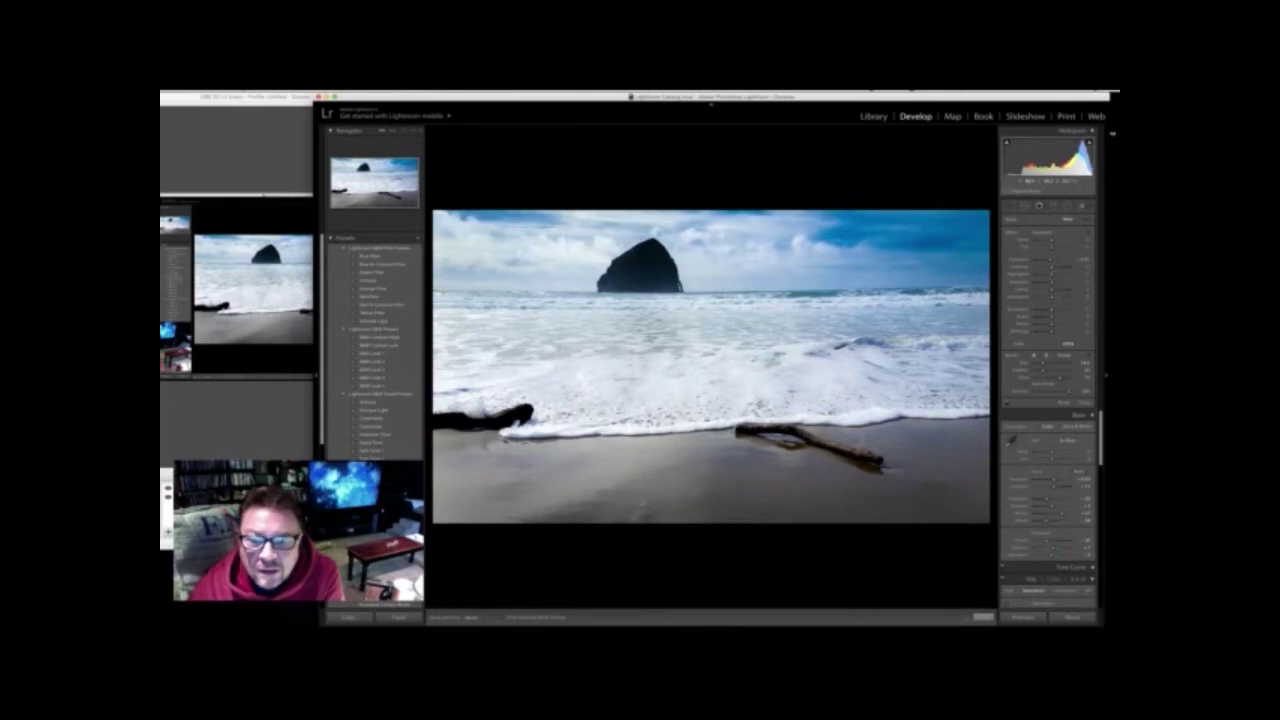
mouse_move(653, 343)
left_mouse_down()
mouse_move(732, 365)
mouse_move(762, 350)
mouse_move(726, 318)
left_mouse_up()
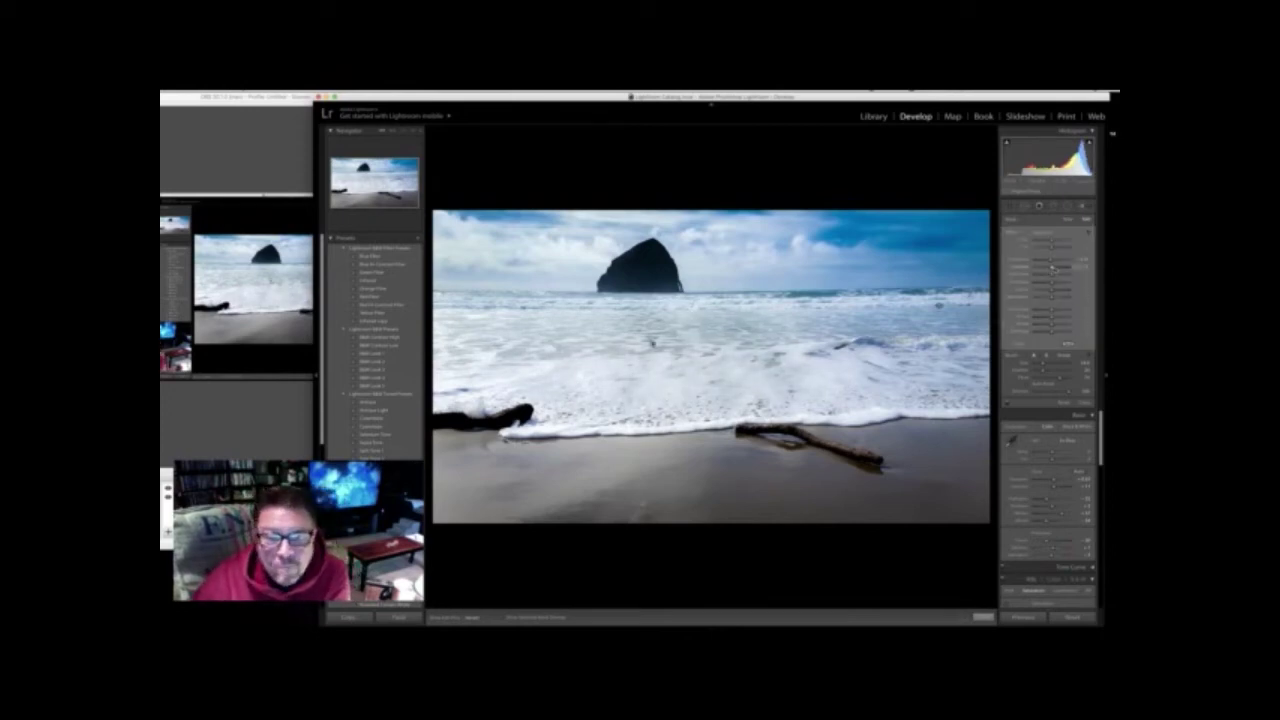
left_click_drag(1062, 267, 1052, 268)
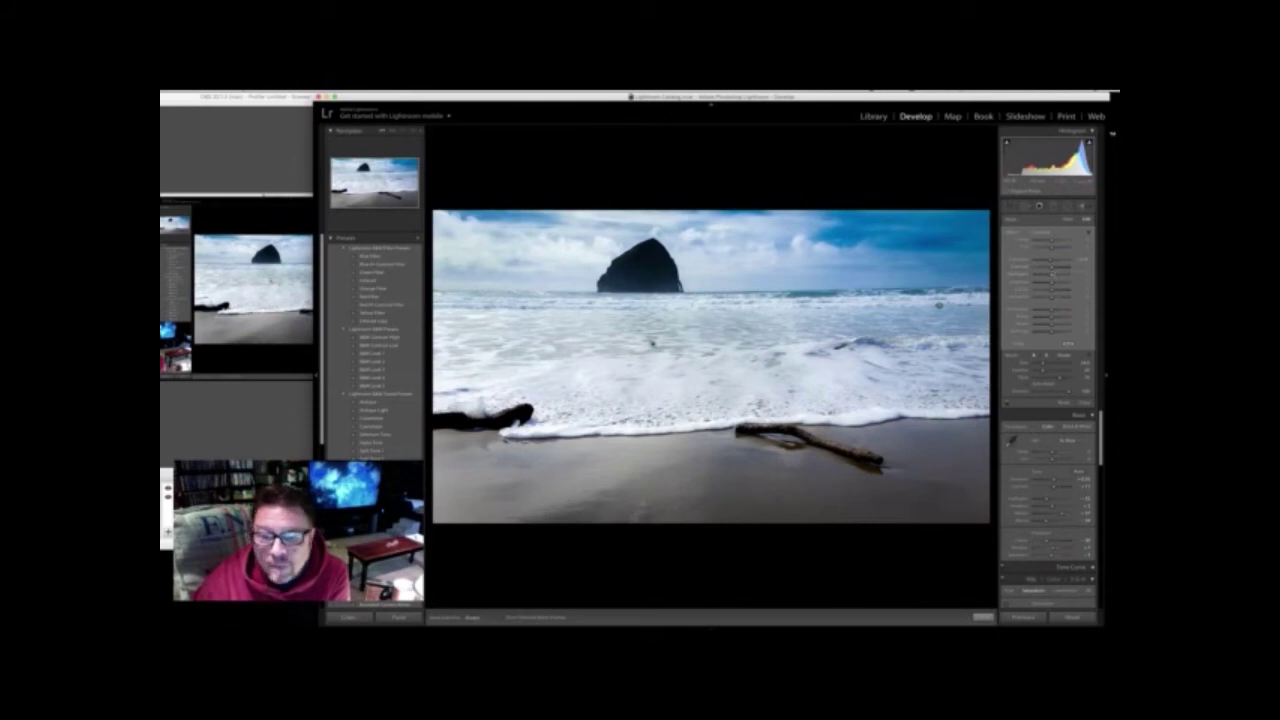
left_click_drag(1050, 260, 1052, 260)
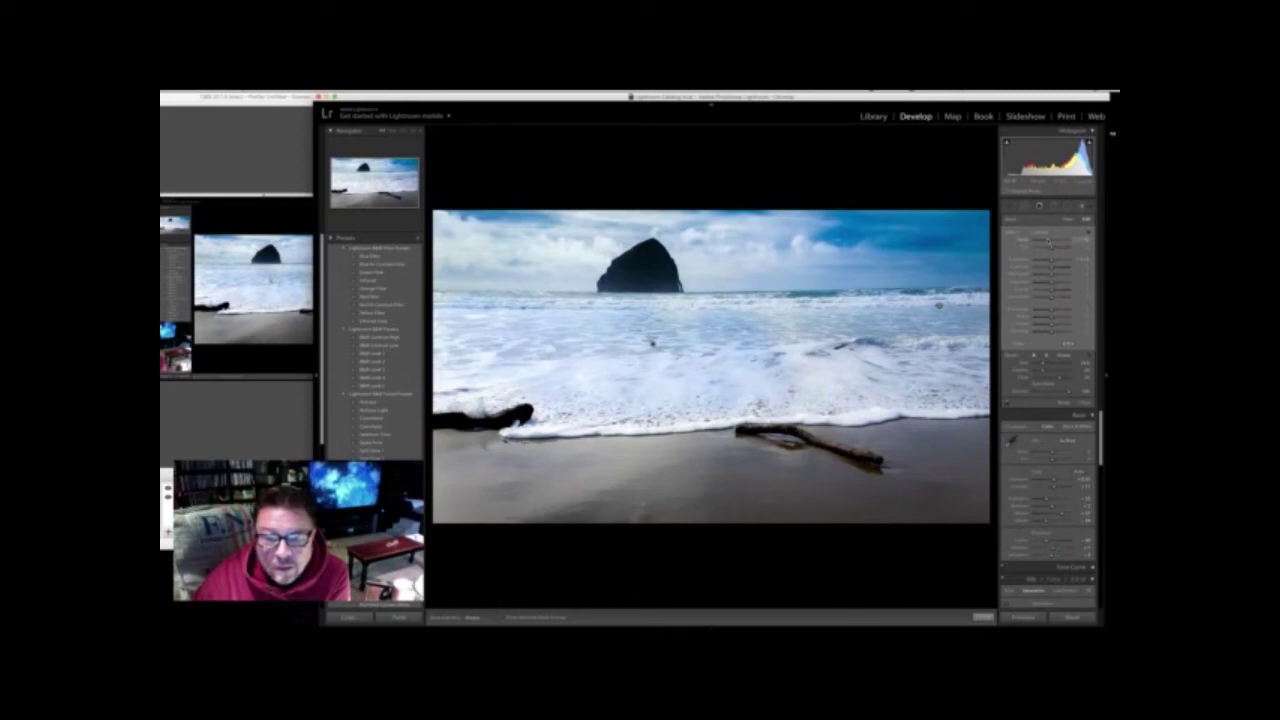
mouse_move(1050, 241)
left_mouse_down()
mouse_move(1032, 241)
mouse_move(1055, 242)
left_mouse_up()
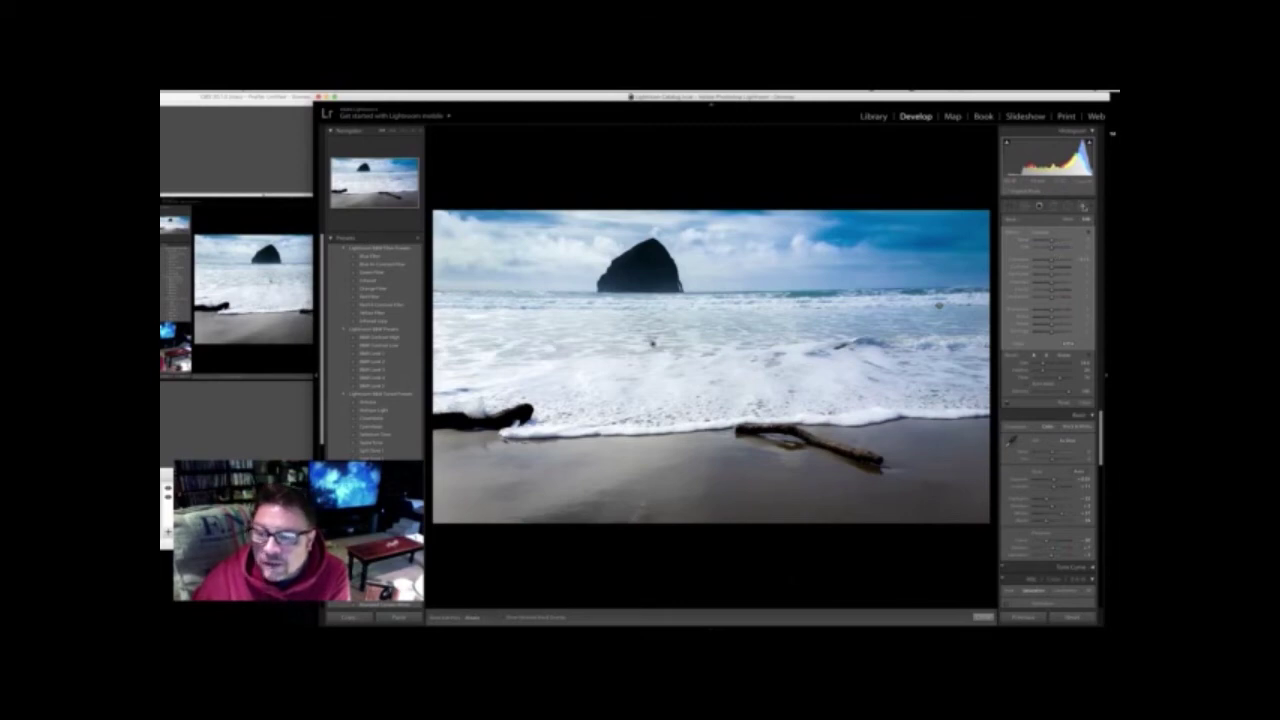
scroll(1048, 400, "down", 5)
left_click(1083, 206)
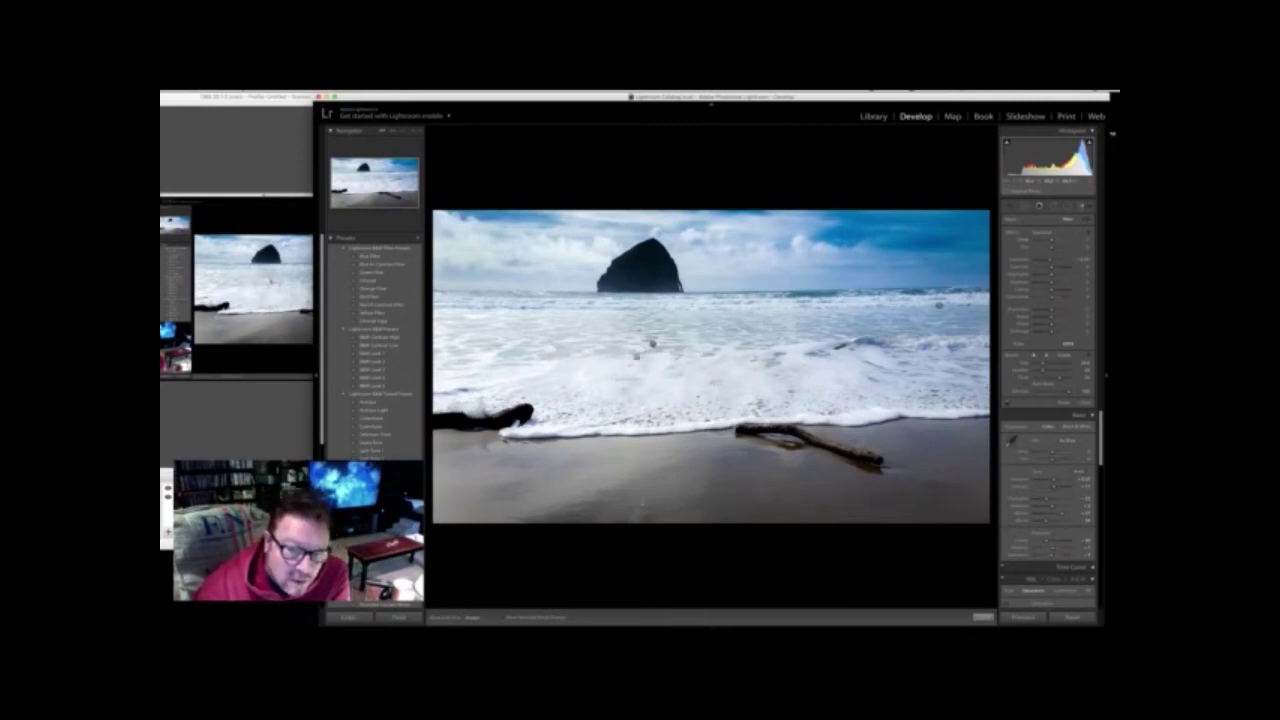
- Reopen the edit pin at the center of the sea and delete that brush adjustment
left_click(654, 349)
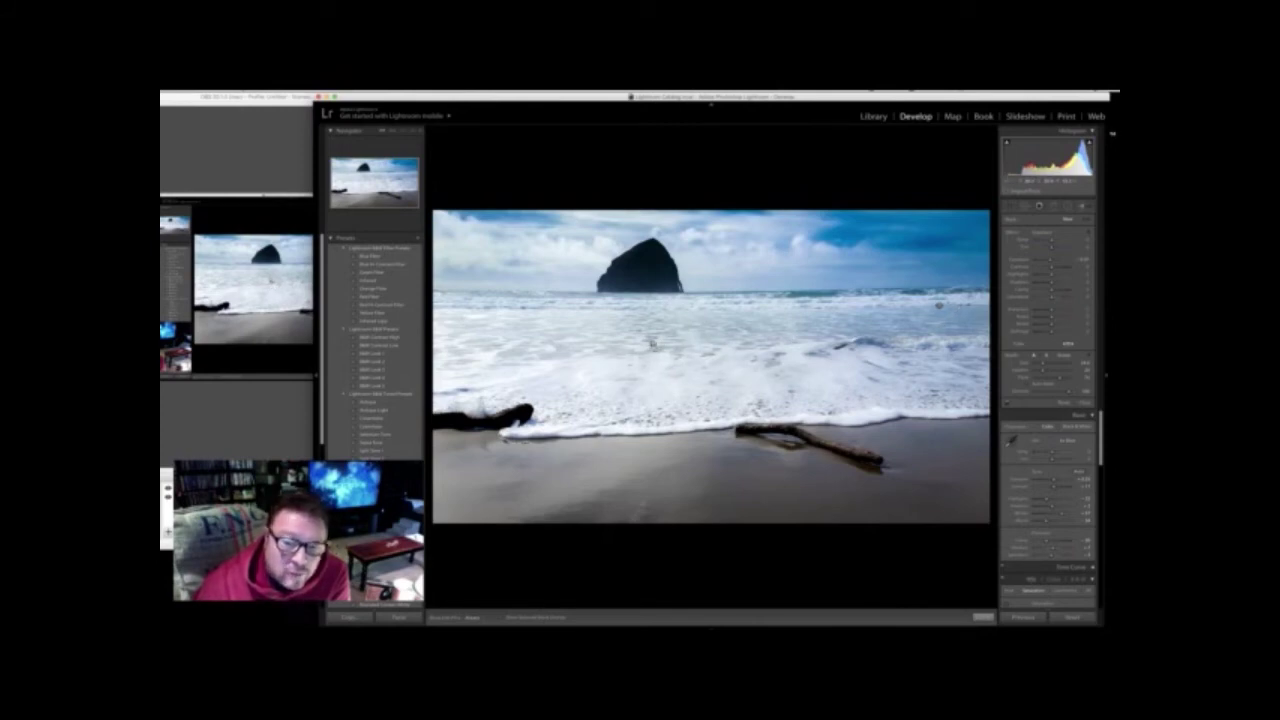
left_click(652, 344)
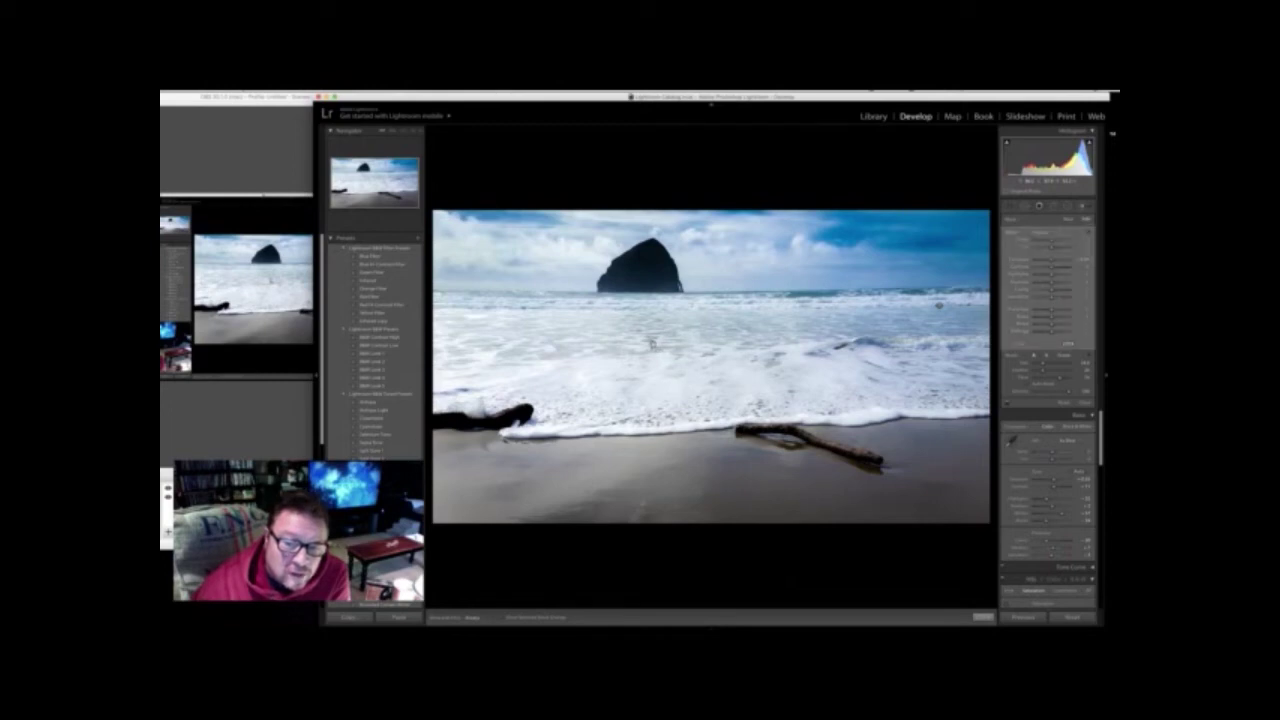
mouse_move(652, 344)
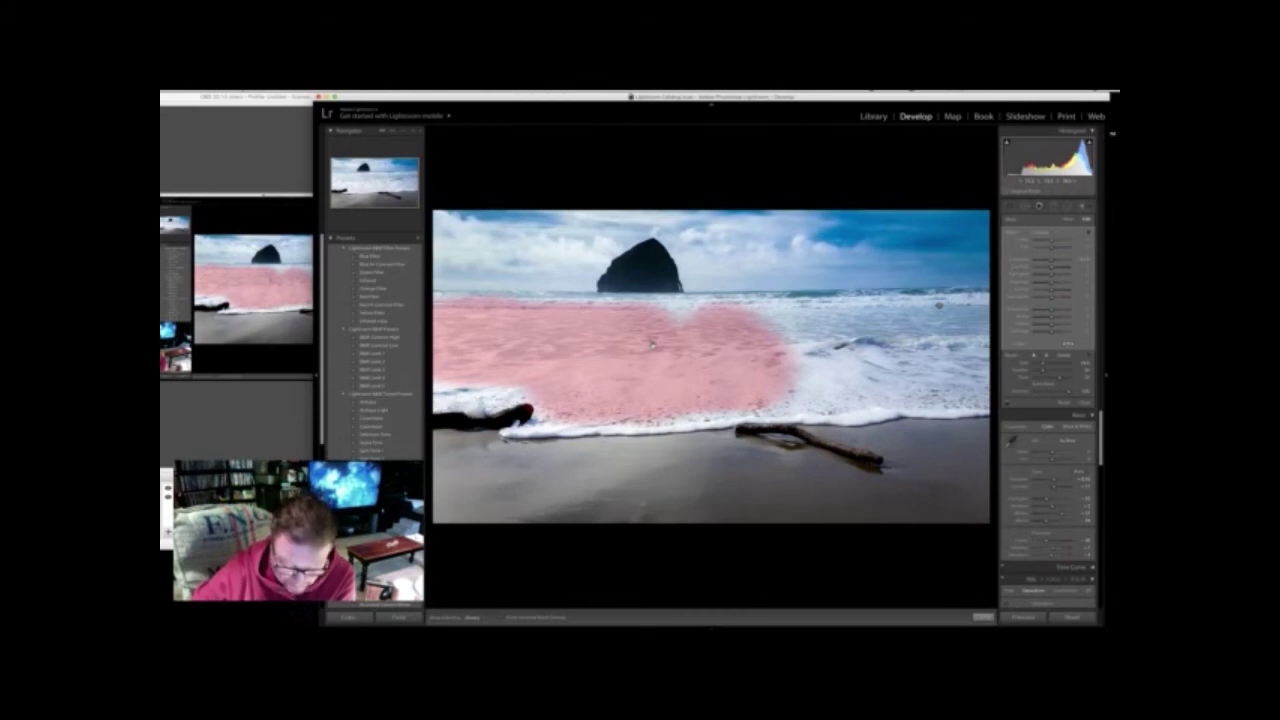
key("Delete")
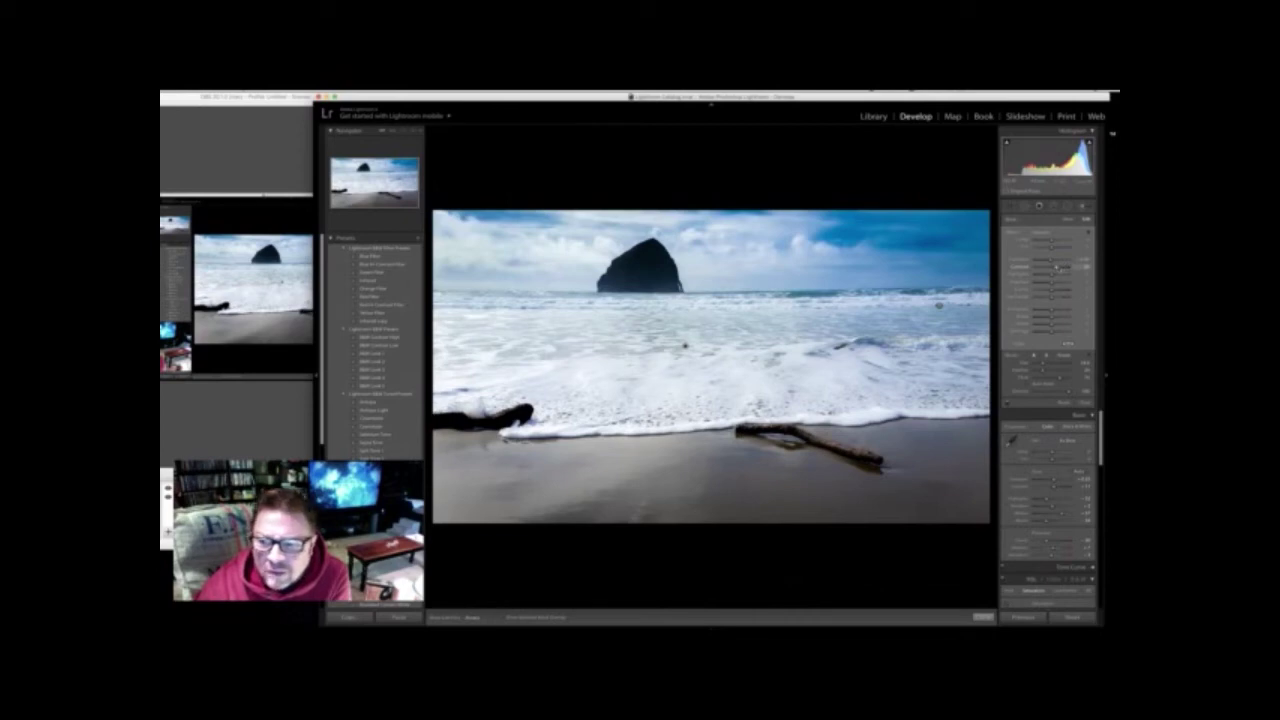
- Brush over the sea again with a new adjustment, lower its contrast, and close the Adjustment Brush
mouse_move(1056, 267)
left_mouse_down()
mouse_move(1068, 267)
mouse_move(1038, 267)
left_mouse_up()
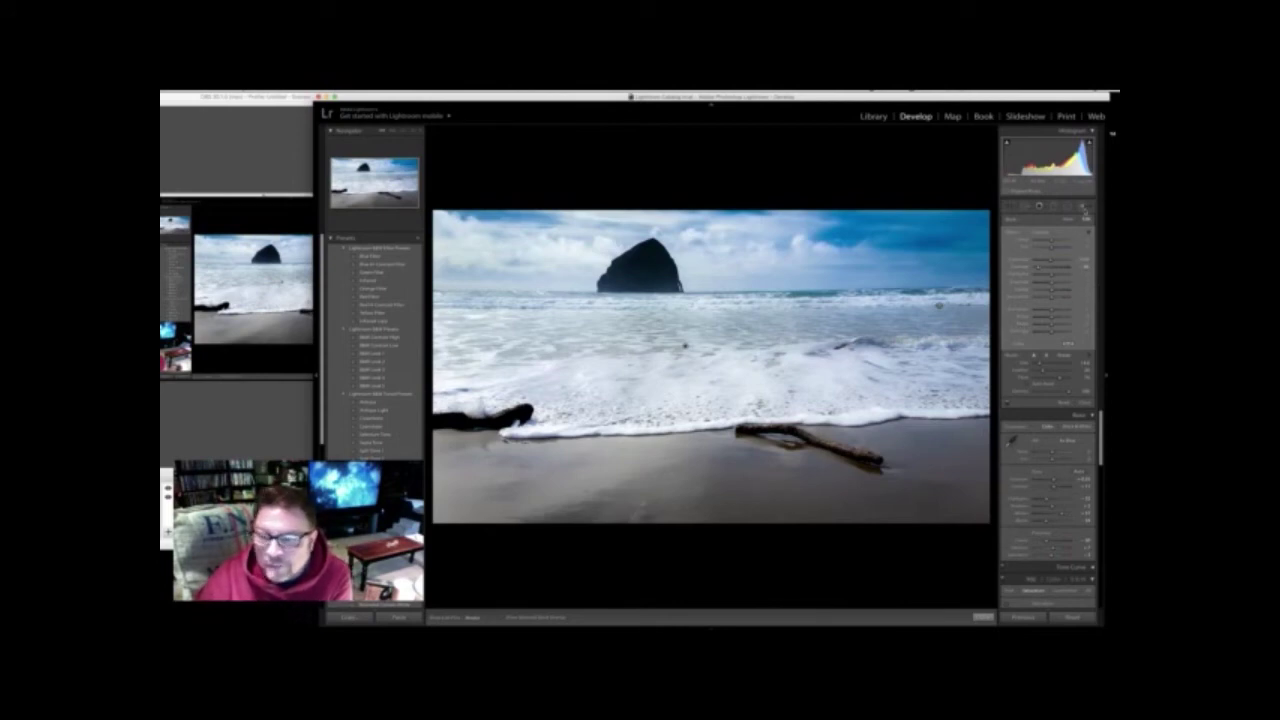
left_click(1082, 206)
- Paint the wet sand with an Adjustment Brush set to Clarity, raise its clarity, fine-tune its exposure, and close the brush
left_click(1082, 206)
left_click(1062, 238)
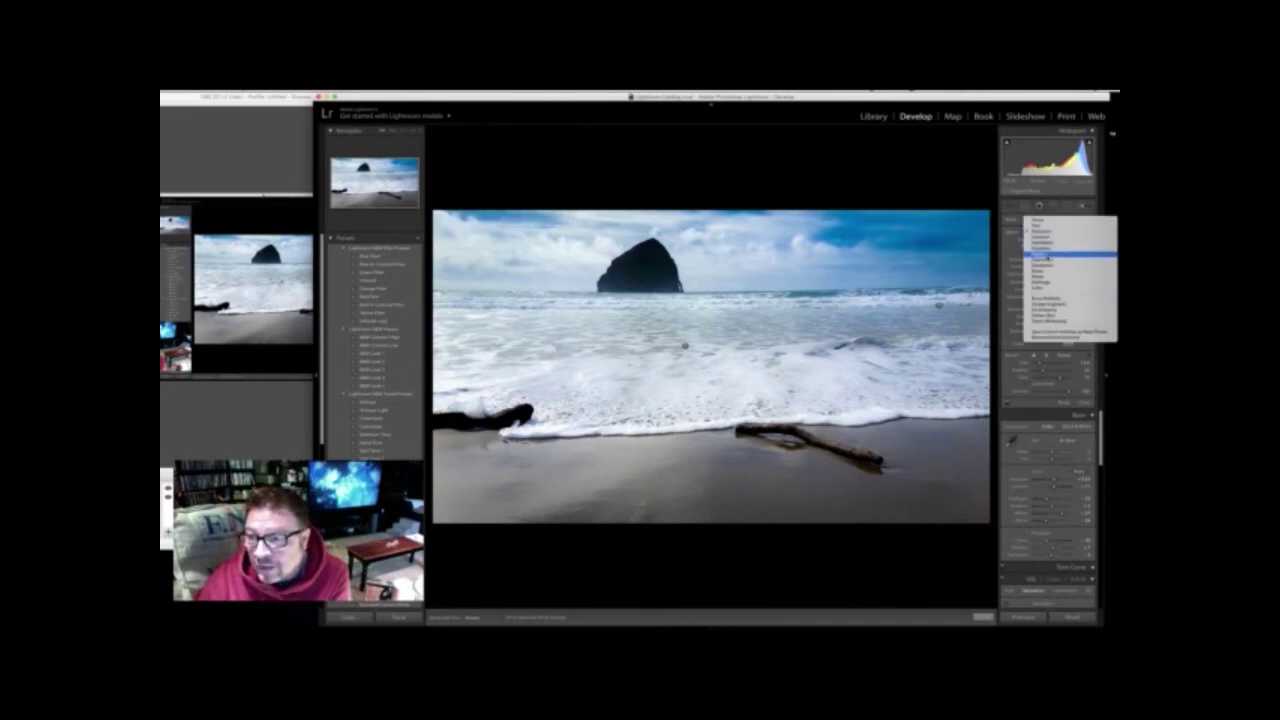
left_click(1048, 257)
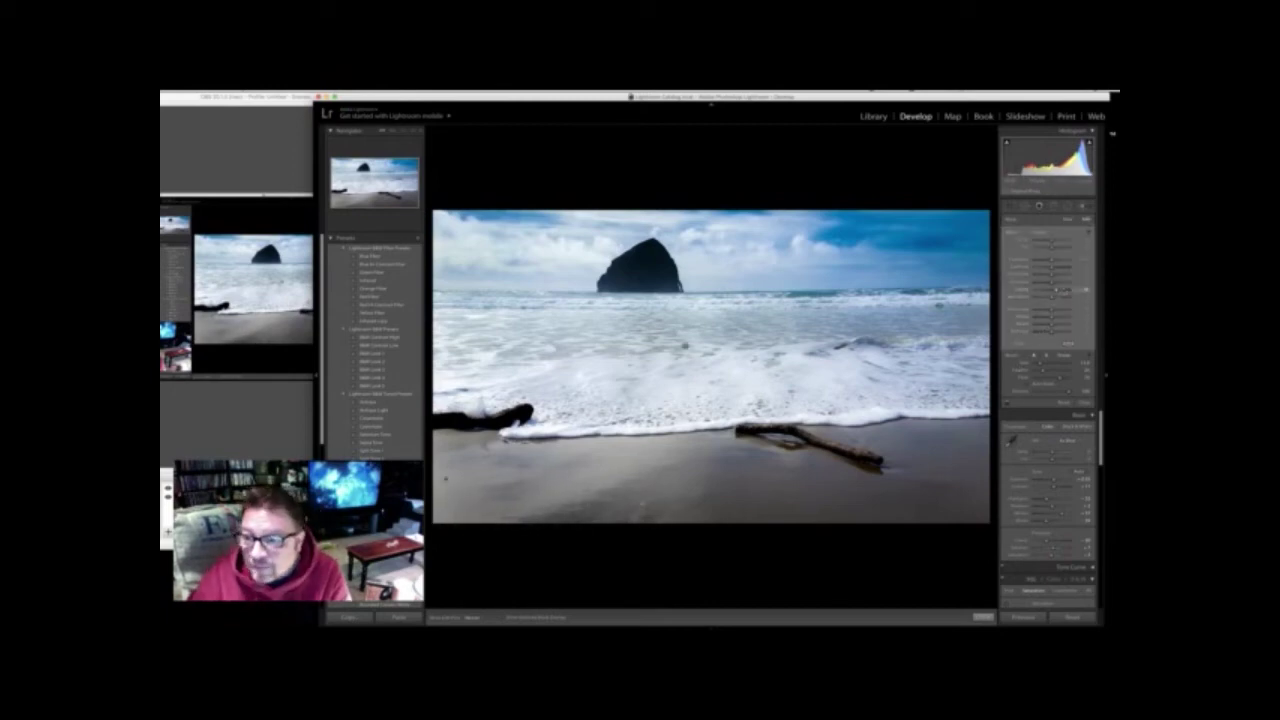
left_click_drag(1057, 290, 1062, 290)
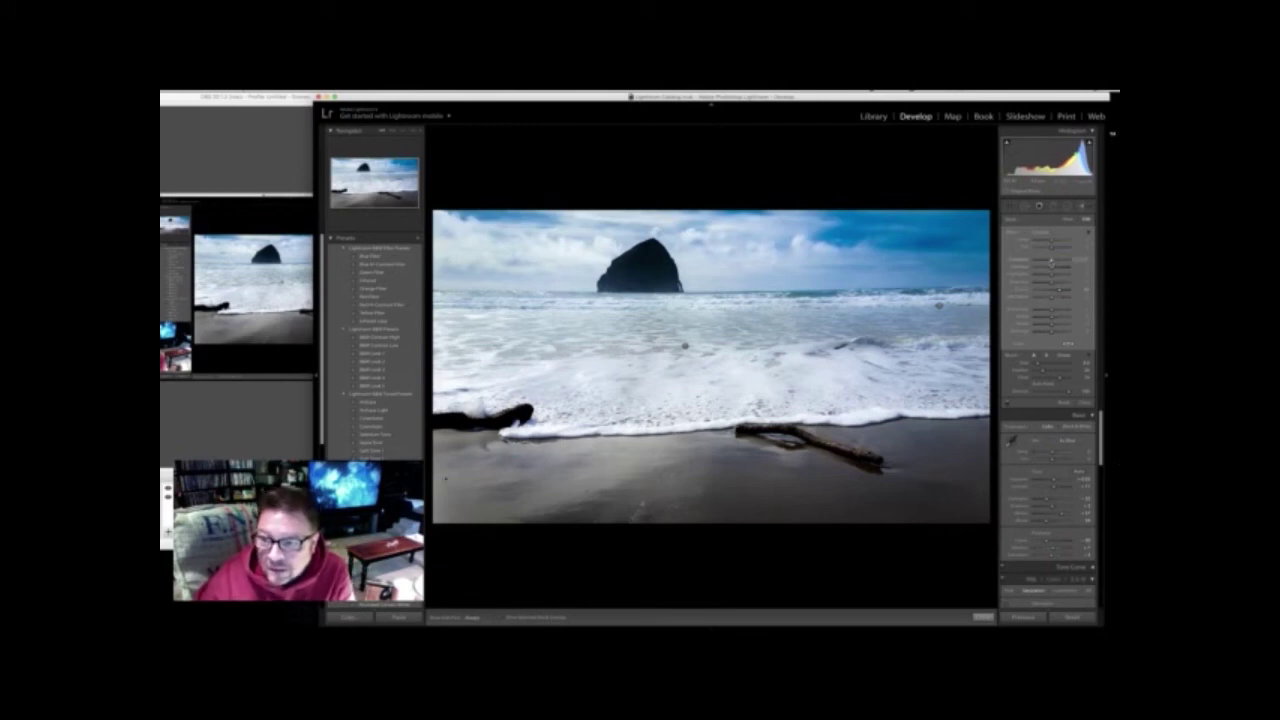
left_click_drag(1051, 261, 1054, 261)
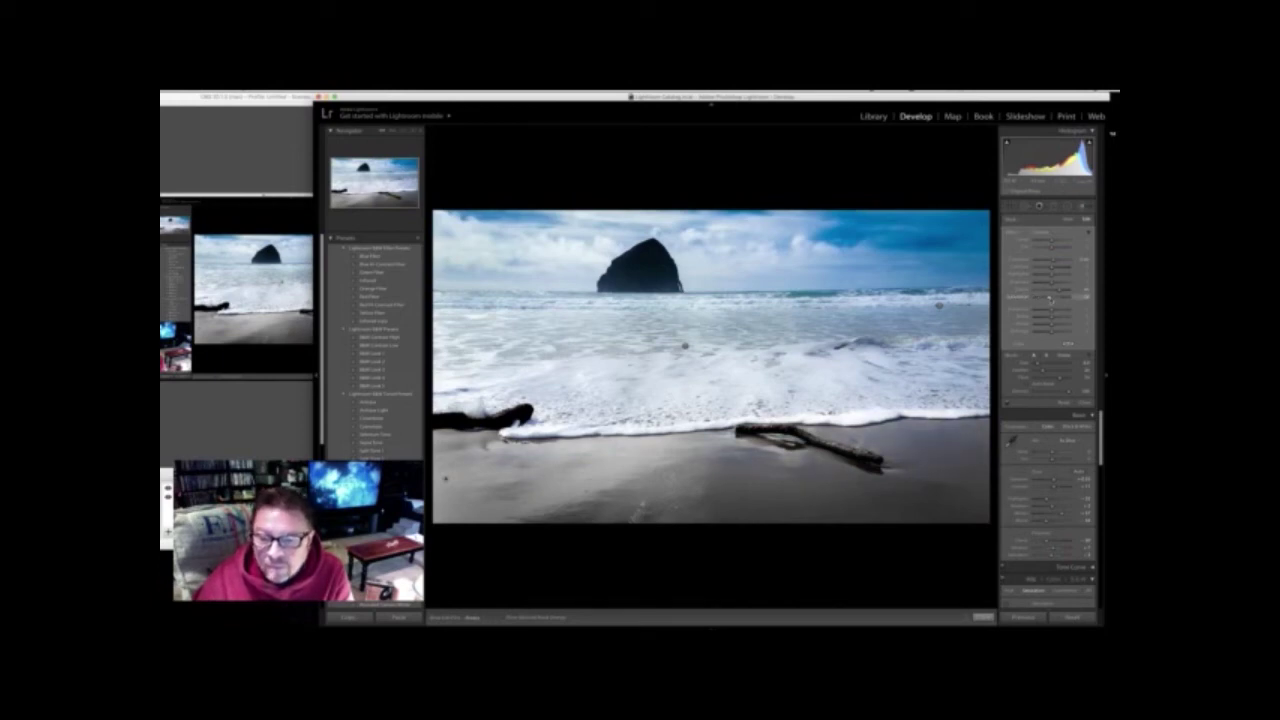
left_click(1081, 206)
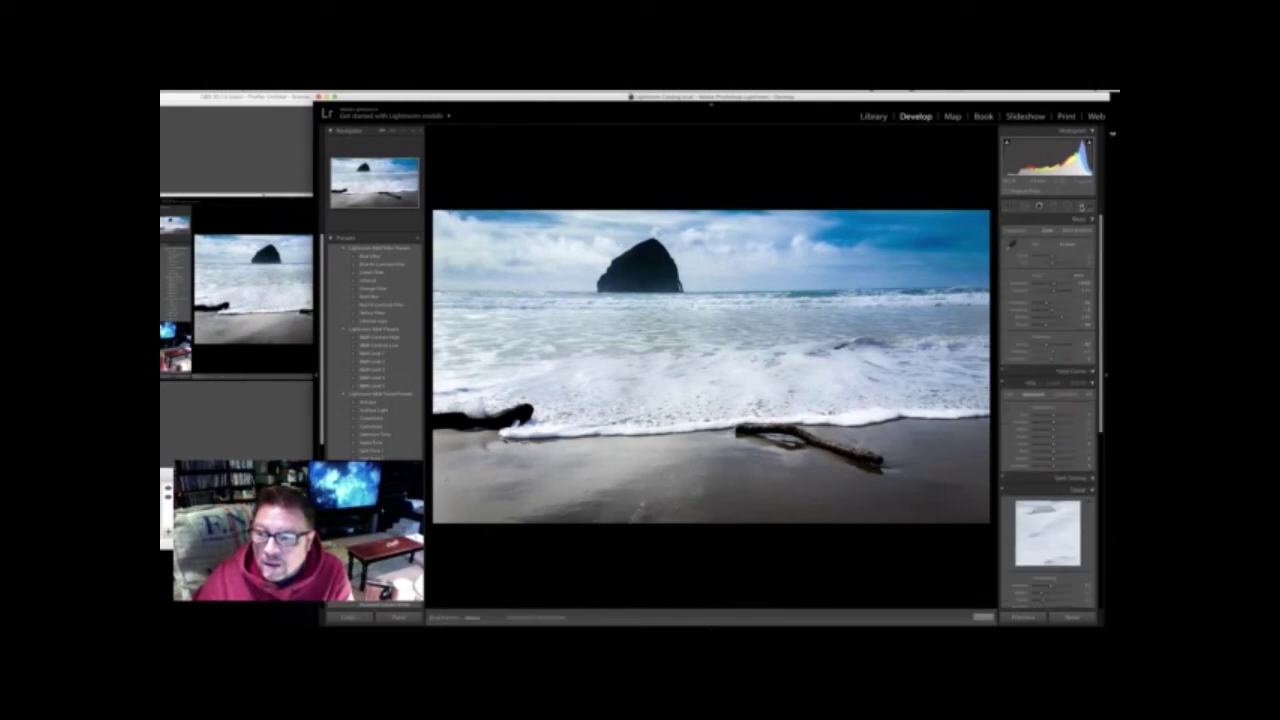
- Brush the forked driftwood on the sand with the Exposure effect, brighten it slightly, and close the Adjustment Brush
left_click(1052, 236)
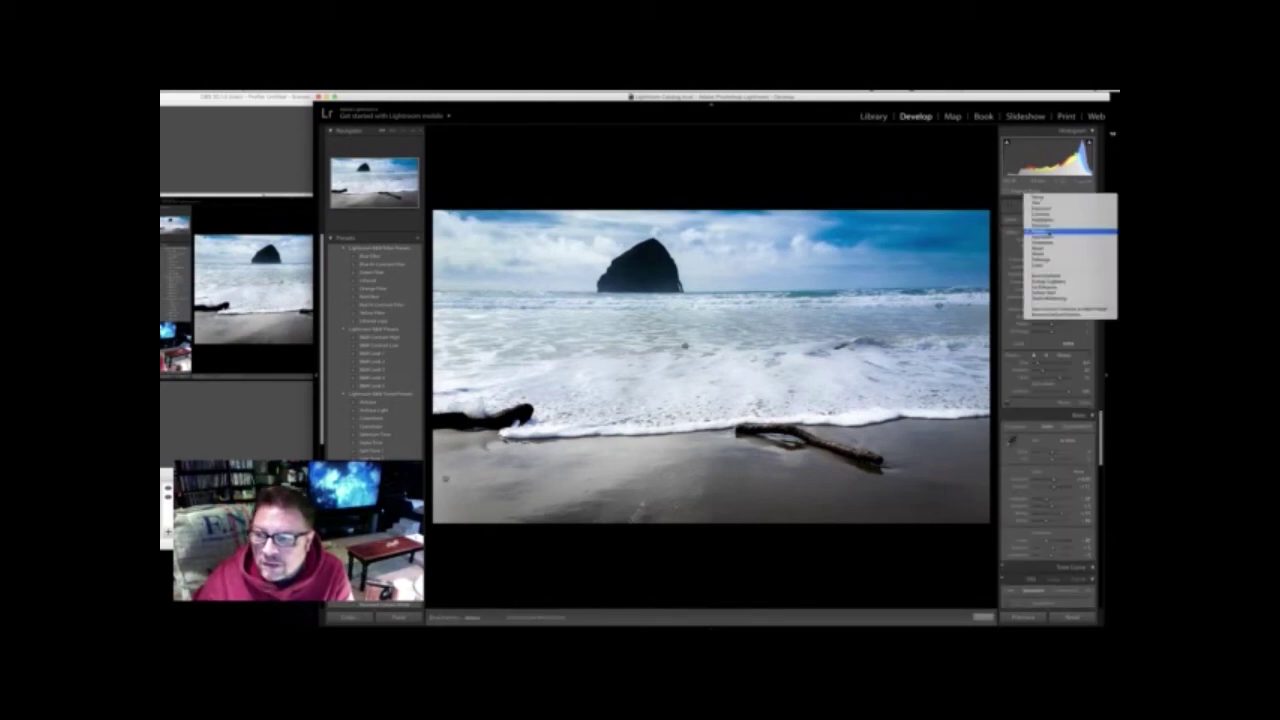
left_click(1045, 209)
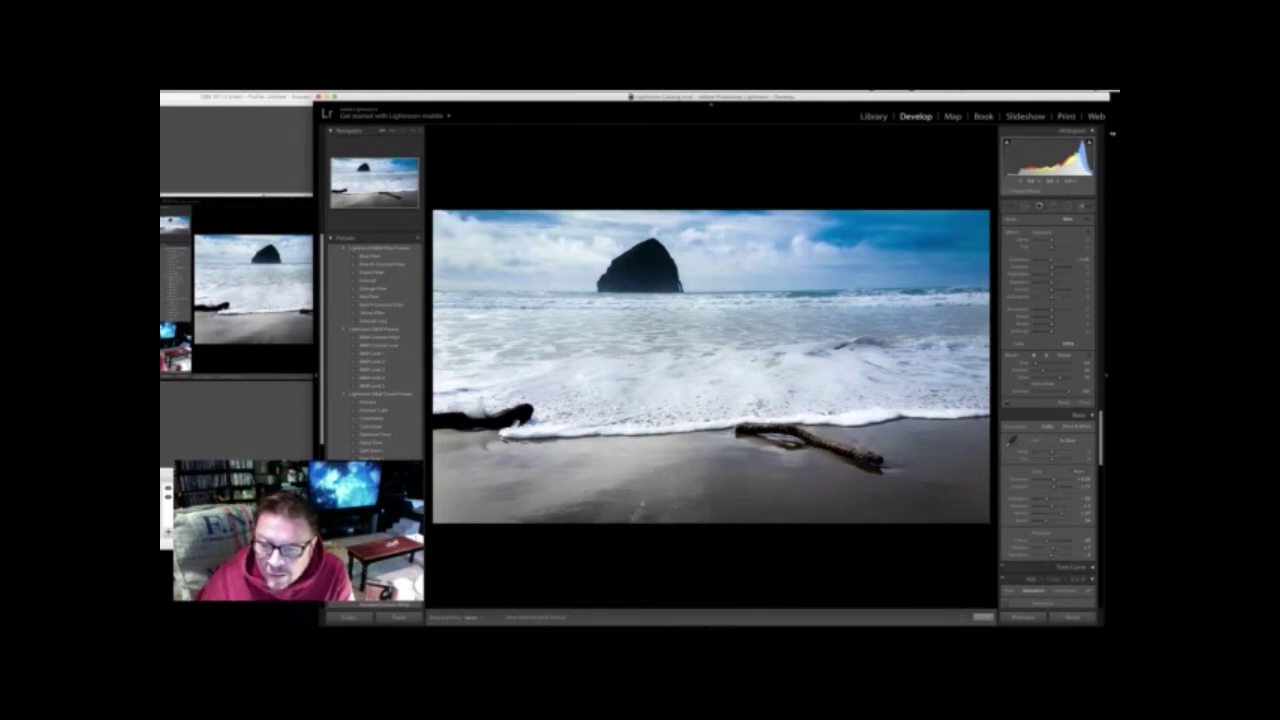
left_click_drag(868, 458, 873, 459)
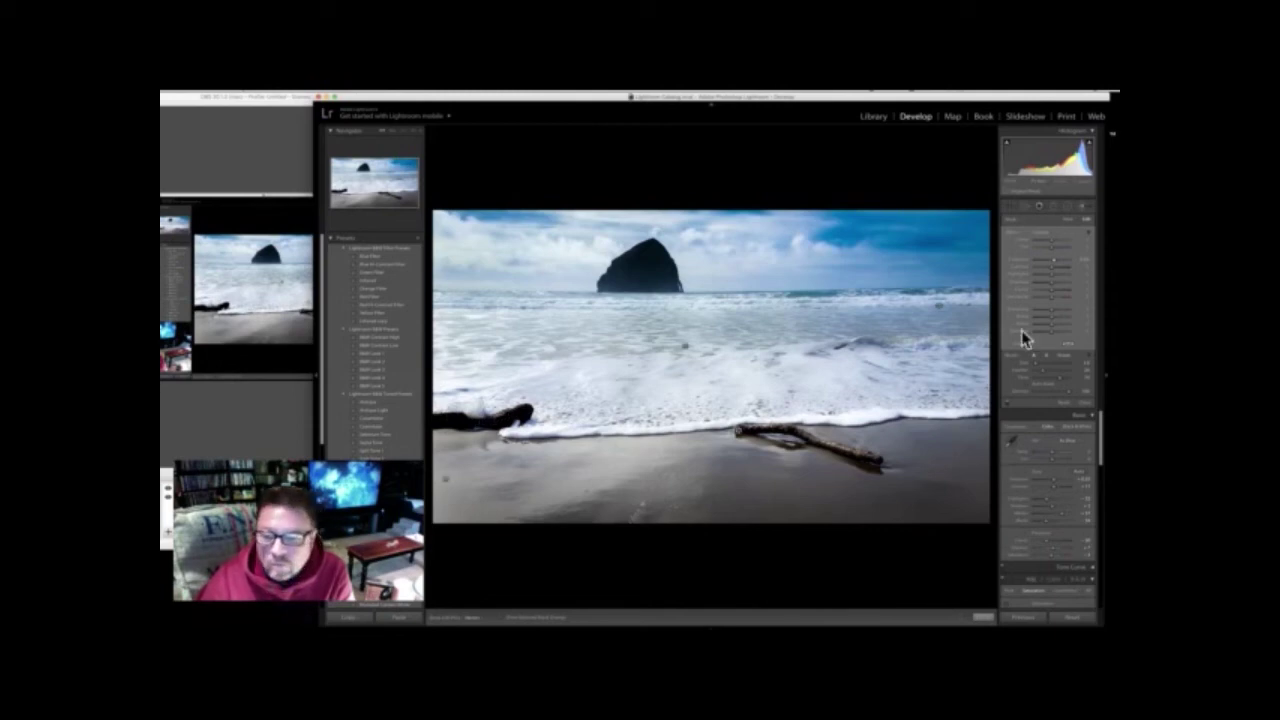
left_click(1084, 206)
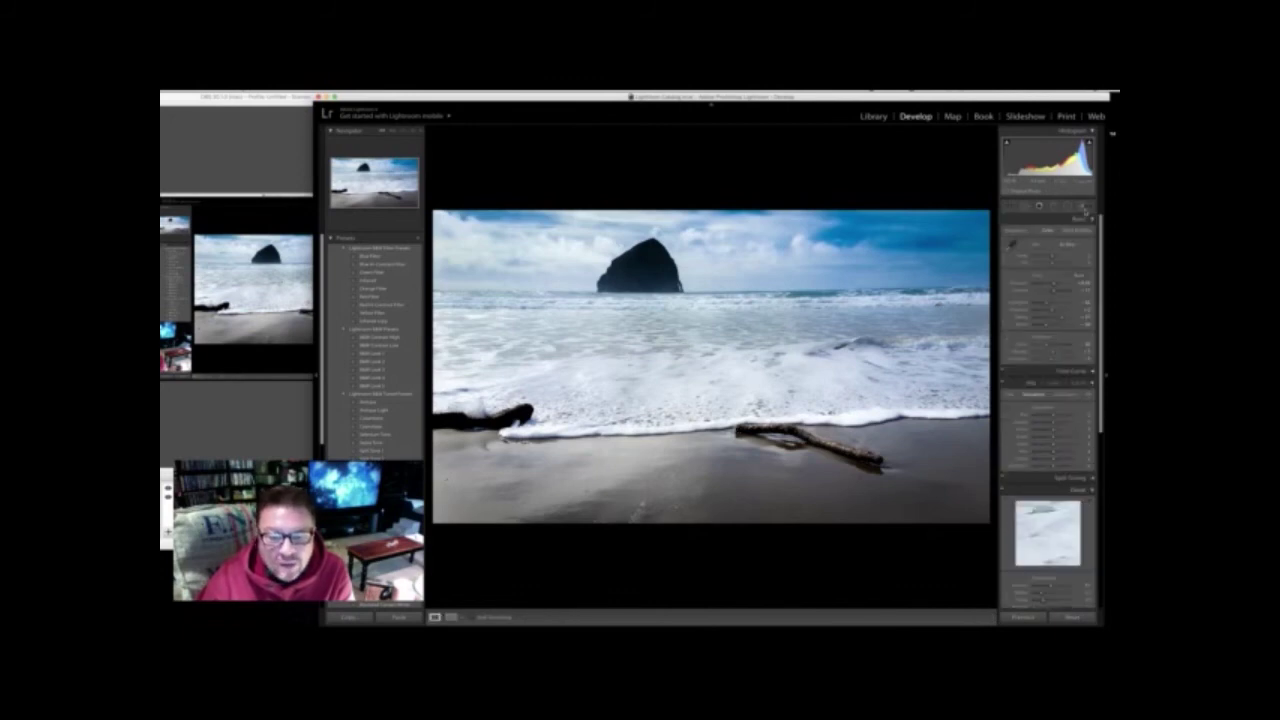
- Brush the driftwood log at the photo's left edge with a separate adjustment, raise its exposure, and close the brush
left_click(1084, 207)
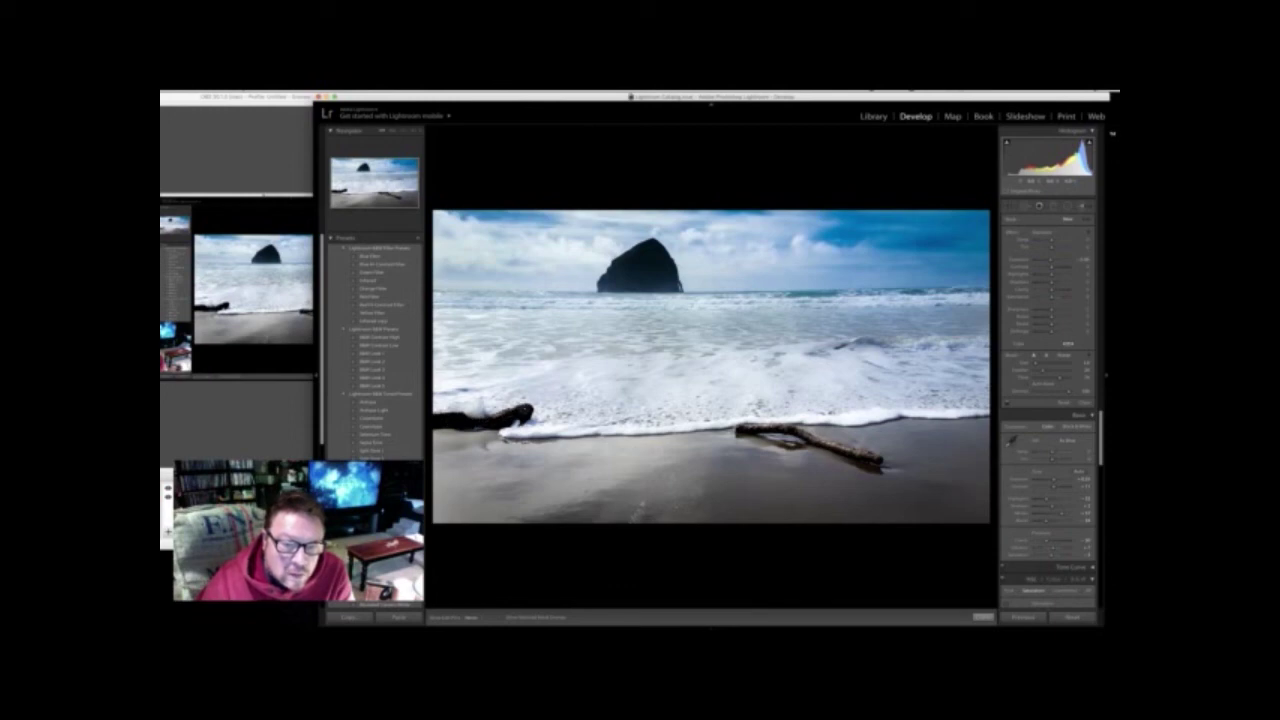
left_click(525, 414)
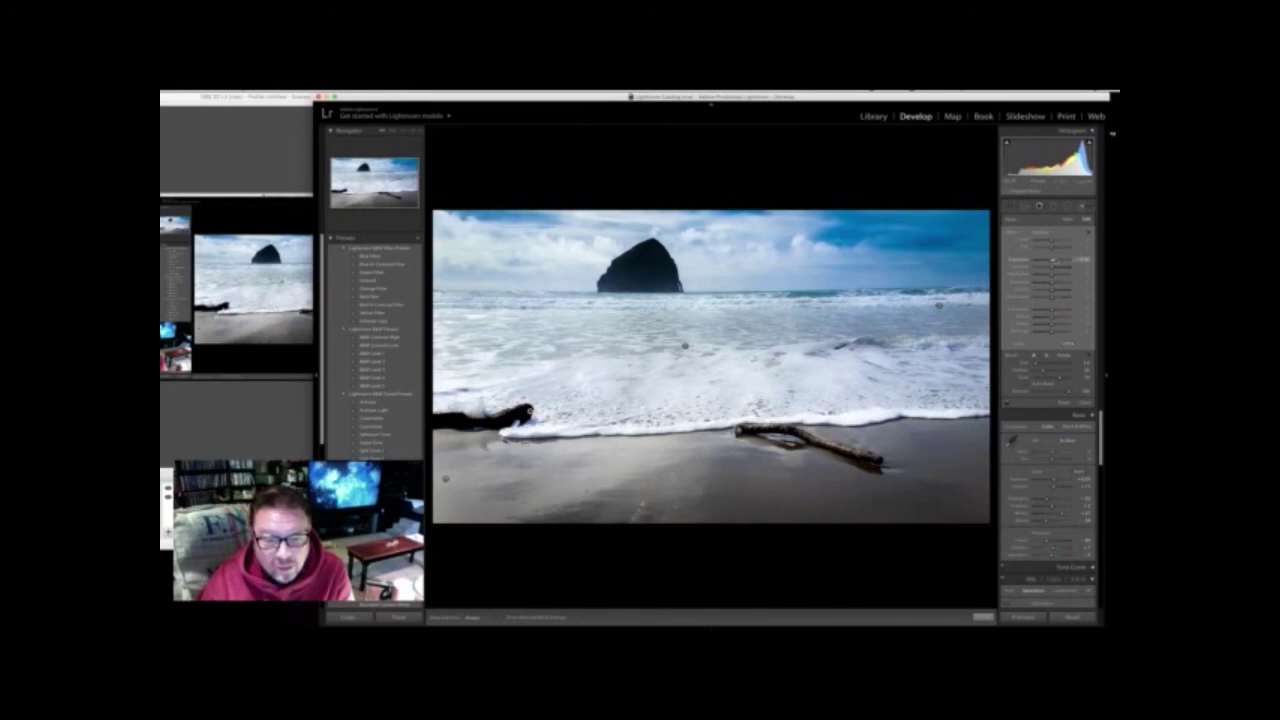
left_click_drag(1057, 259, 1072, 259)
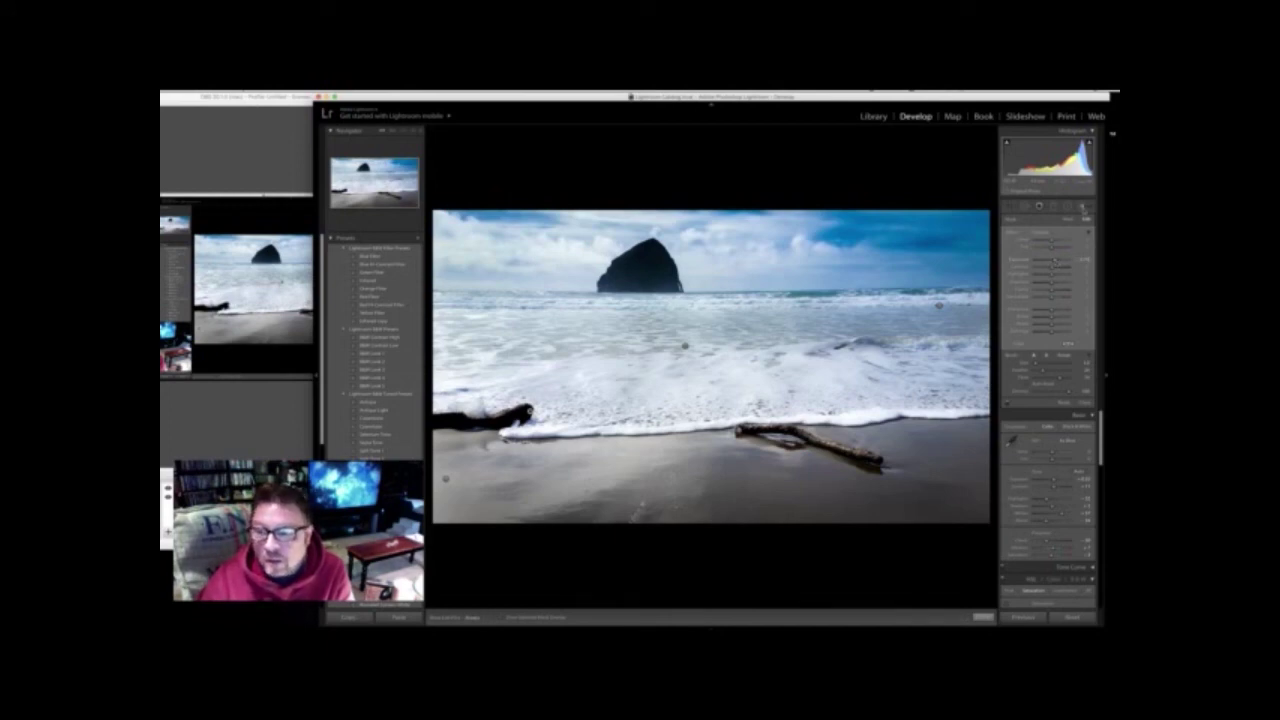
scroll(1083, 207, "down", 5)
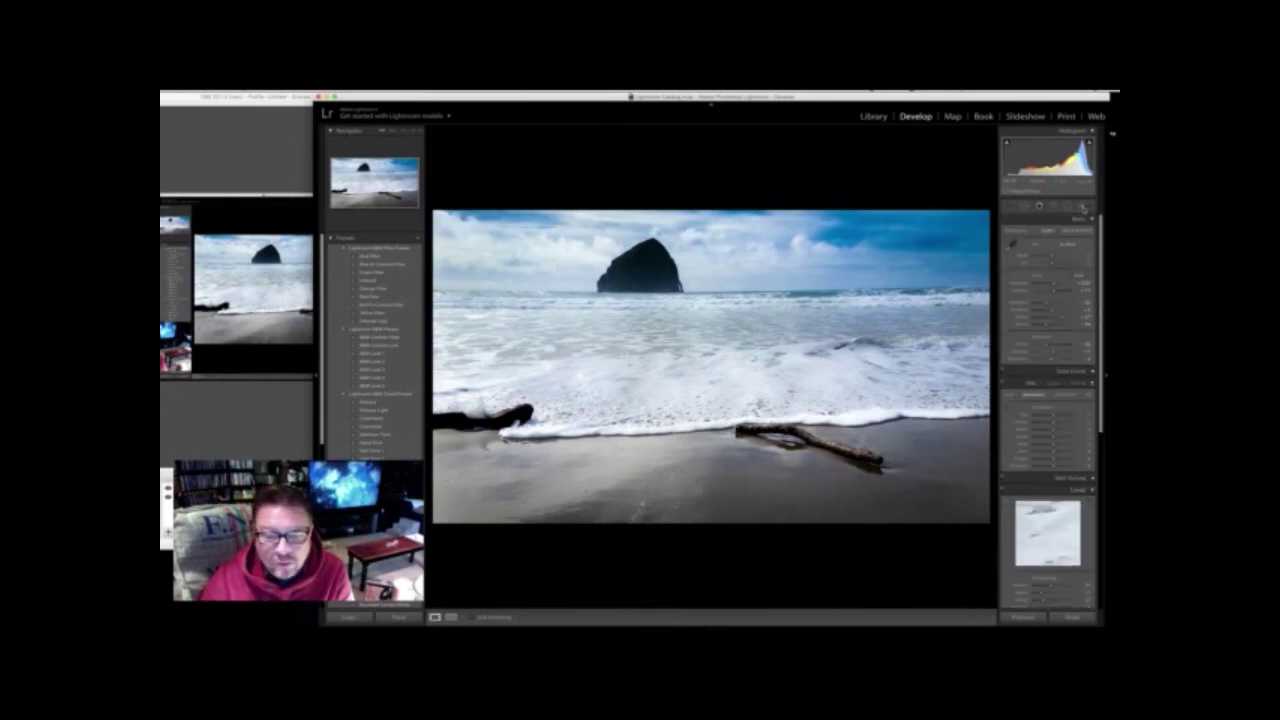
- Bring the OBS window forward, reposition it, and shift the Lightroom window aside
left_click(281, 110)
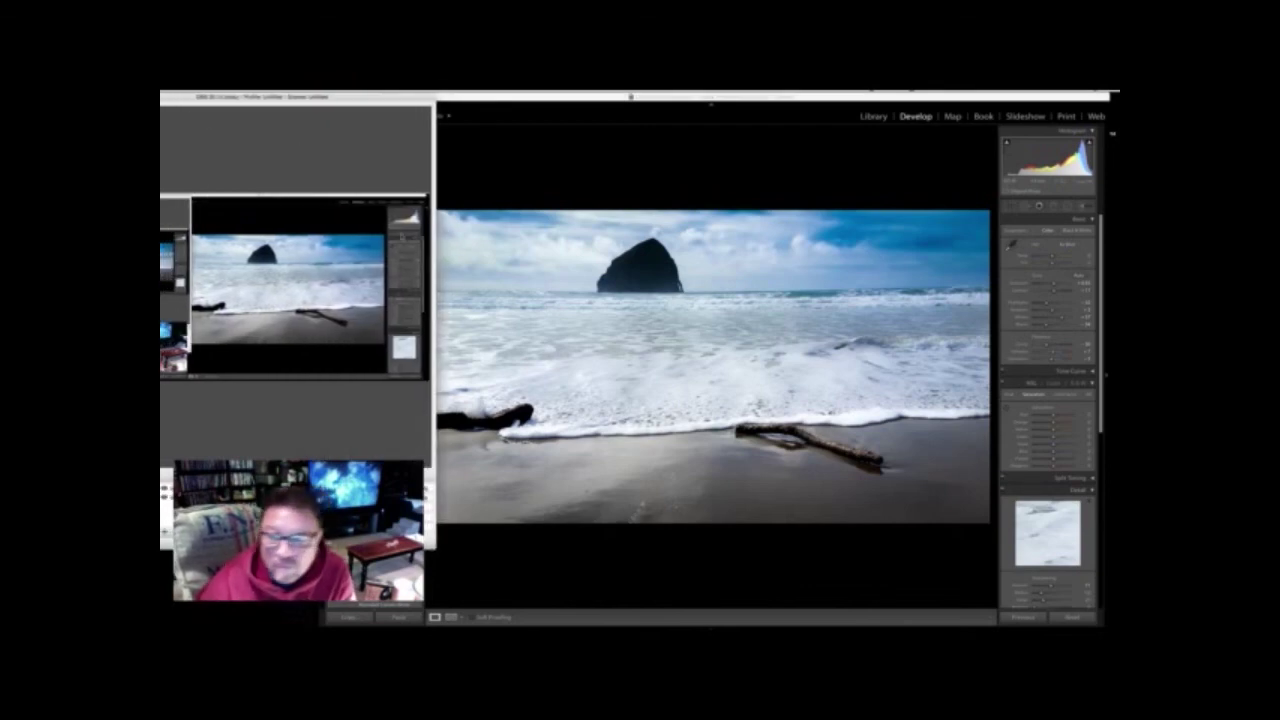
scroll(1048, 400, "down", 10)
scroll(1048, 400, "down", 2)
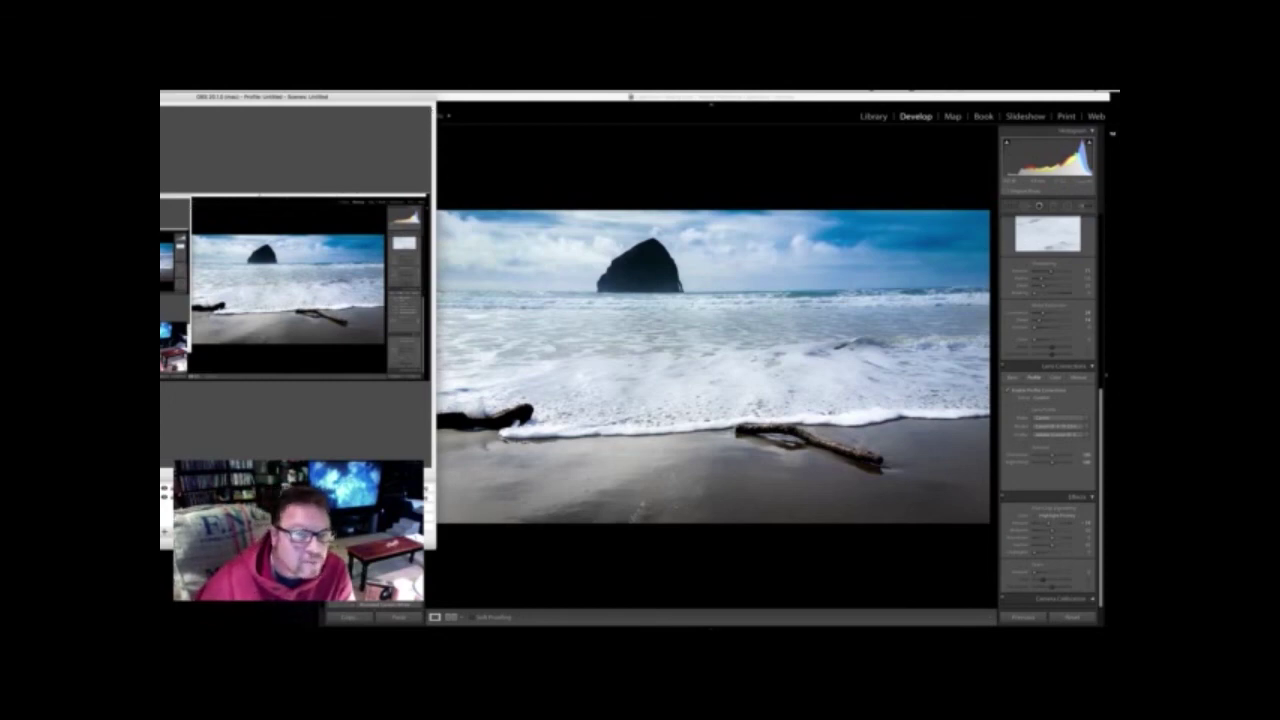
left_click_drag(343, 97, 336, 214)
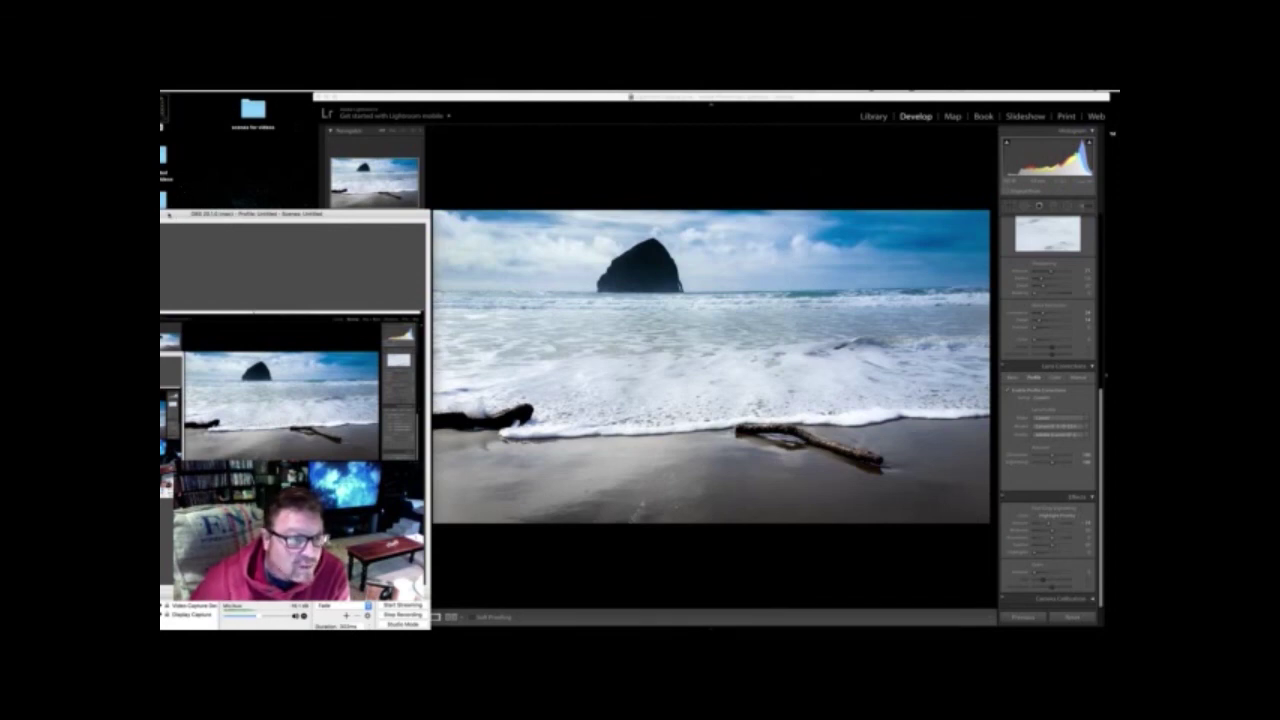
left_click_drag(168, 214, 168, 101)
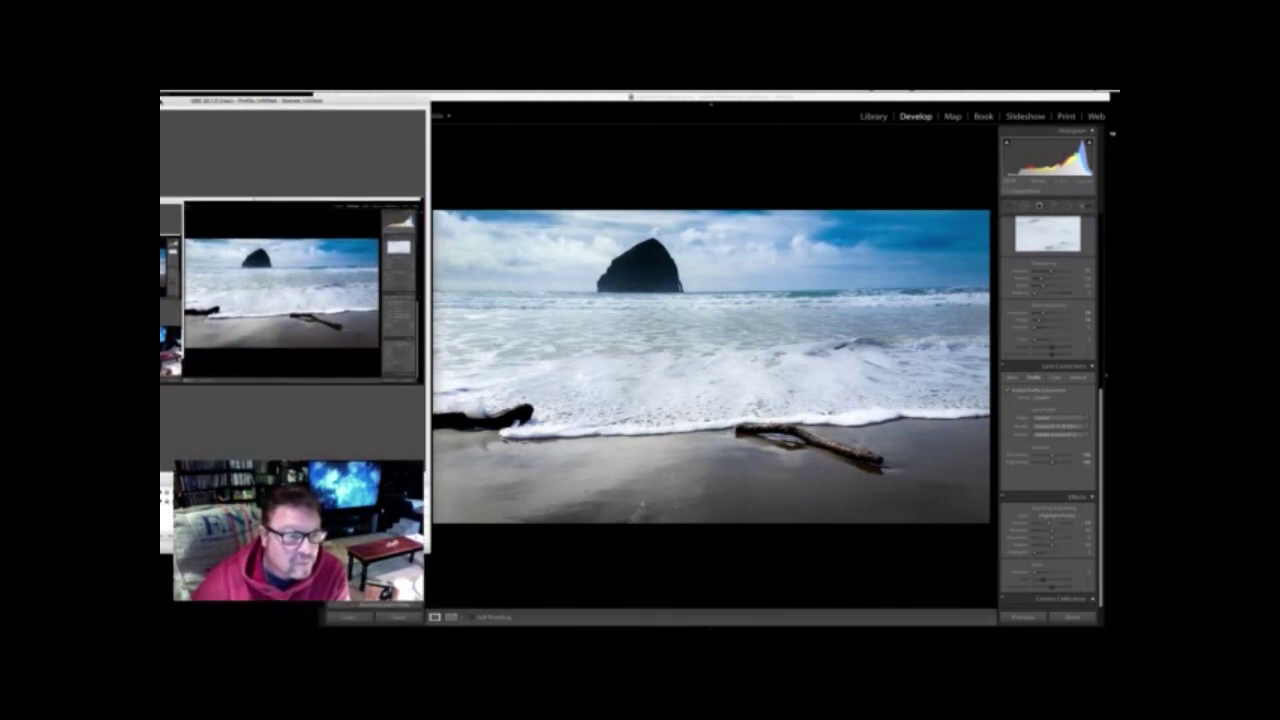
left_click_drag(937, 95, 880, 92)
left_click_drag(653, 103, 818, 103)
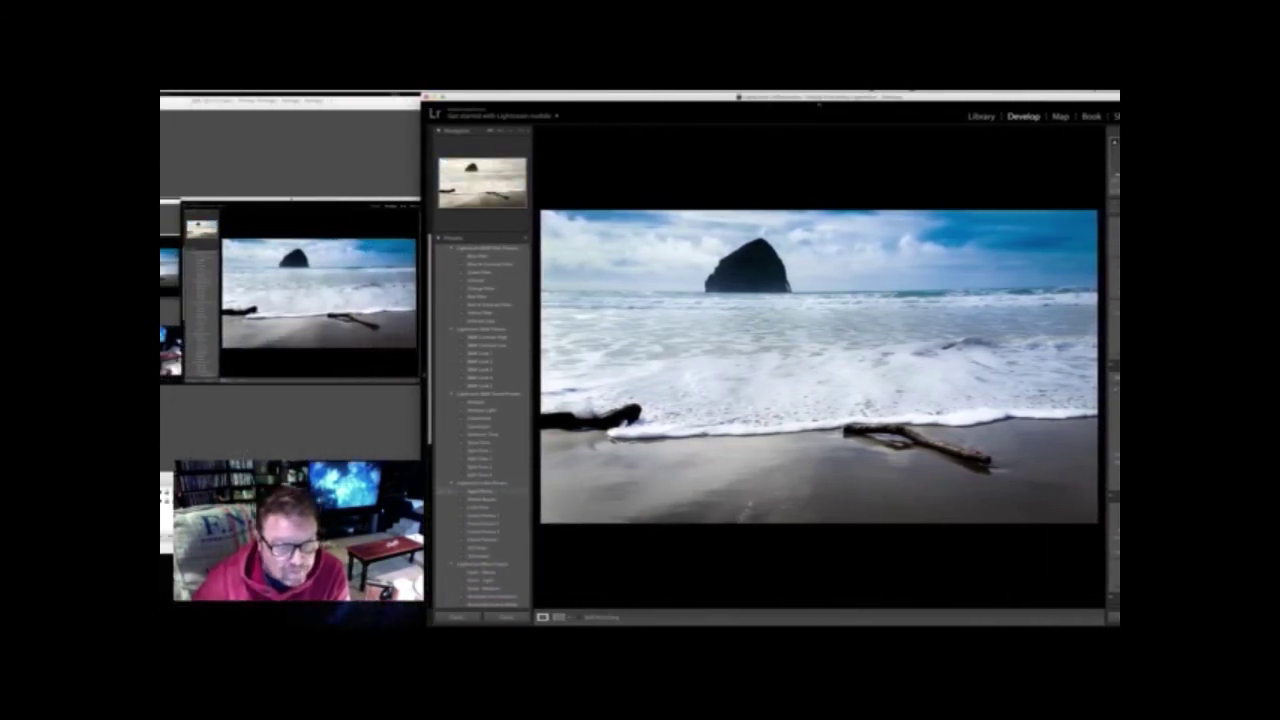